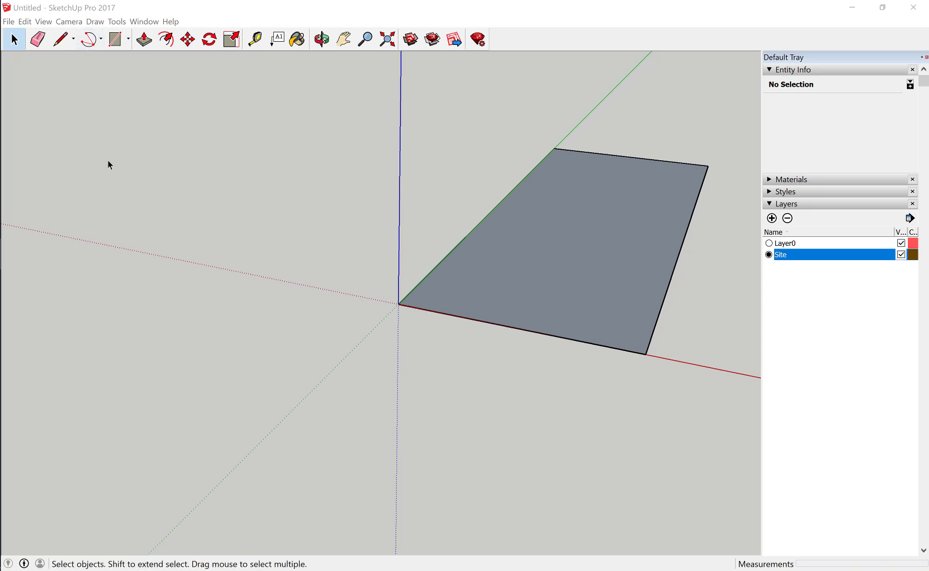
# Draw a diagonal from the rectangle's bottom-right corner to its top edge, then undo it.
pyautogui.press('l')
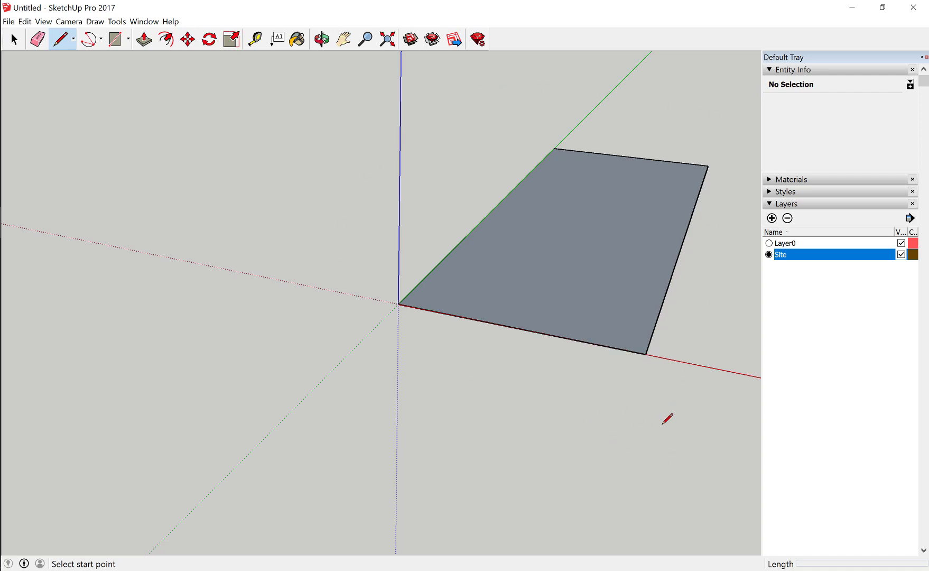
pyautogui.scroll(-1, 664, 417)
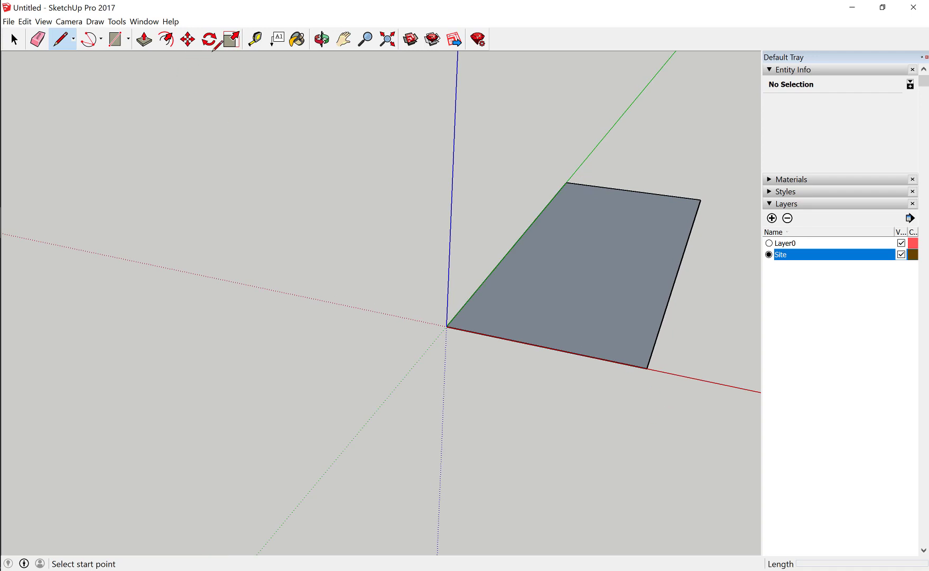
pyautogui.click(343, 40)
pyautogui.moveTo(726, 375); pyautogui.dragTo(546, 351)
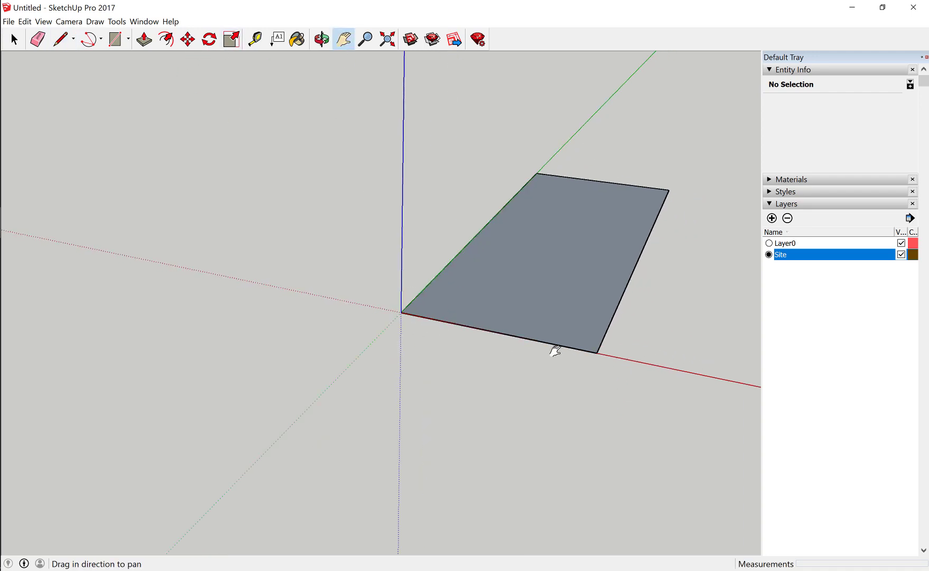
pyautogui.moveTo(546, 350); pyautogui.dragTo(555, 387, button='middle')
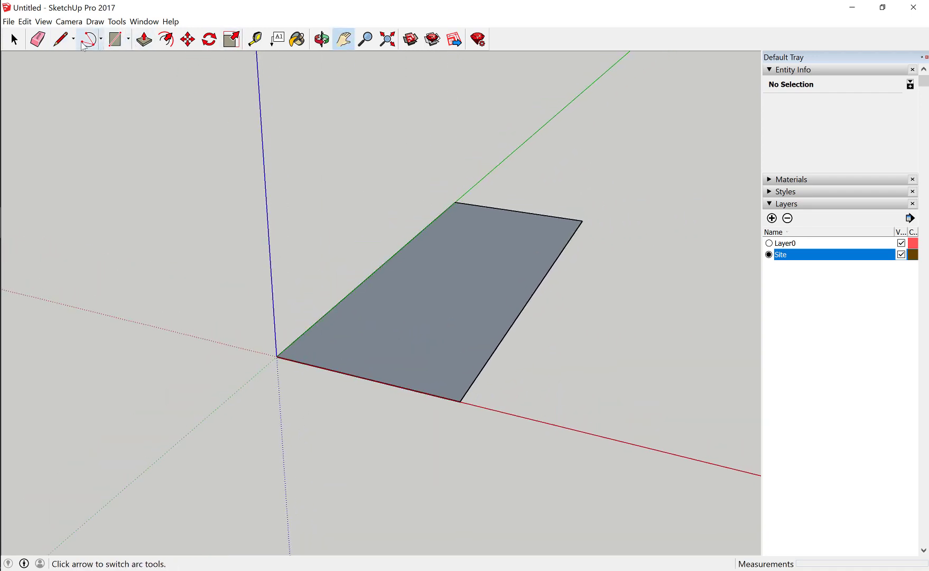
pyautogui.click(63, 40)
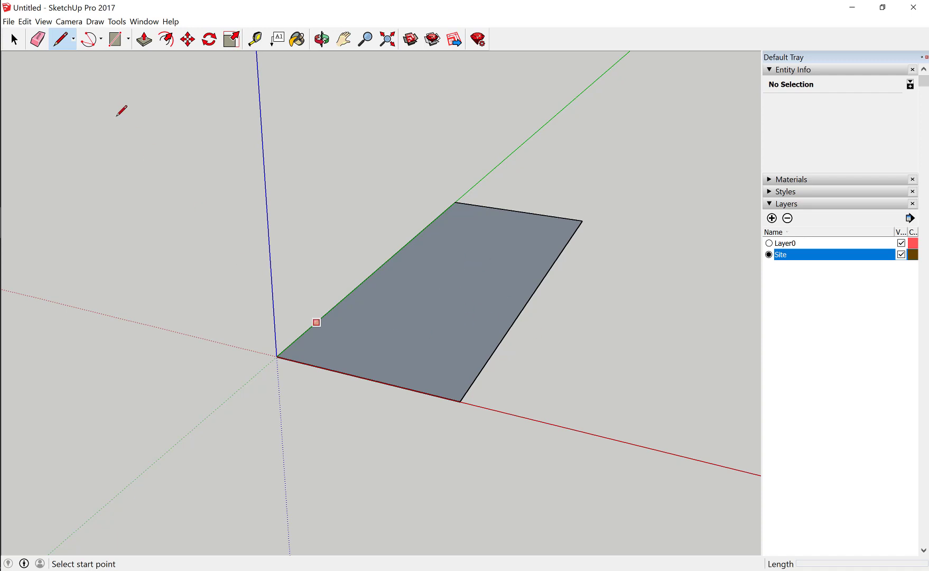
pyautogui.click(71, 40)
pyautogui.click(460, 398)
pyautogui.click(516, 211)
pyautogui.click(15, 39)
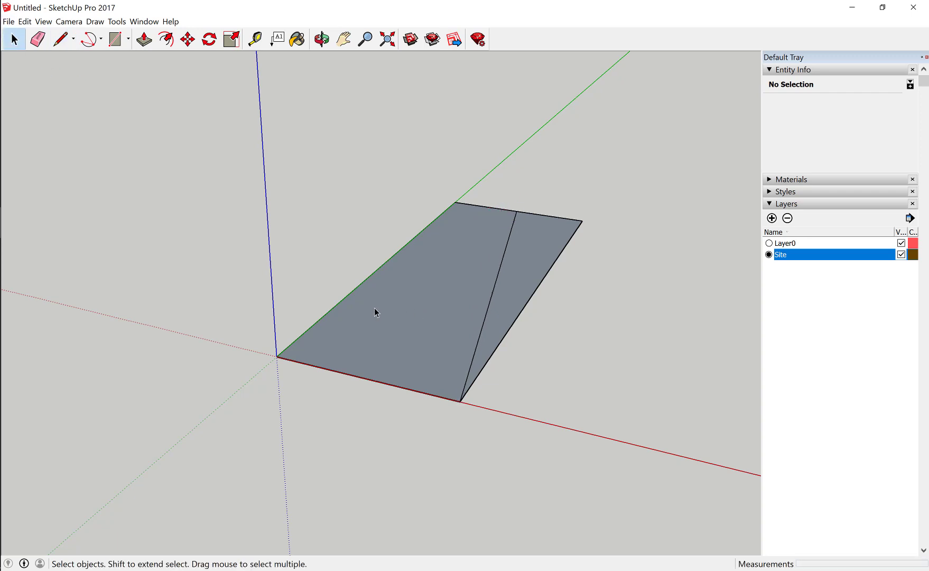
pyautogui.hotkey('ctrl', 'z')
# Redraw the diagonal from the bottom-right corner to the top edge and check both faces.
pyautogui.click(61, 40)
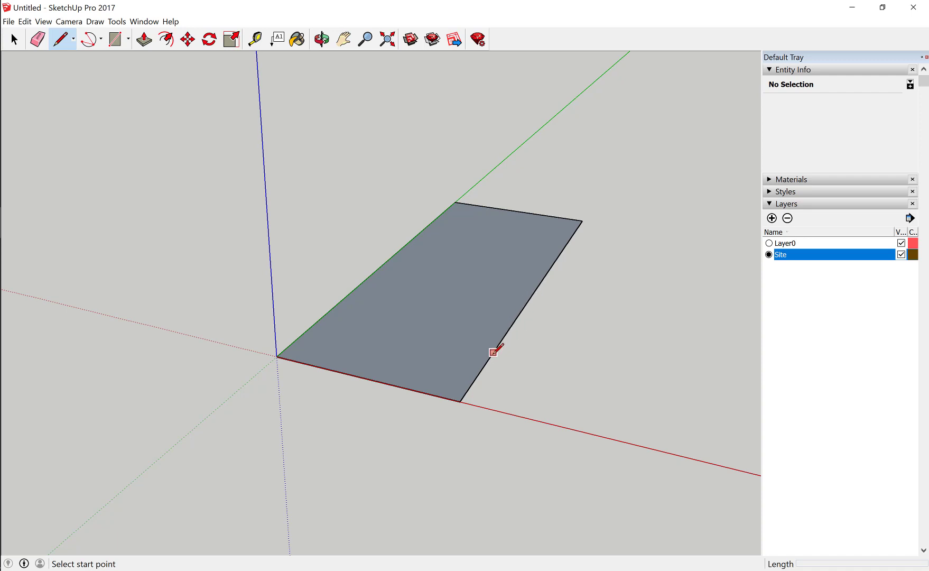
pyautogui.click(460, 400)
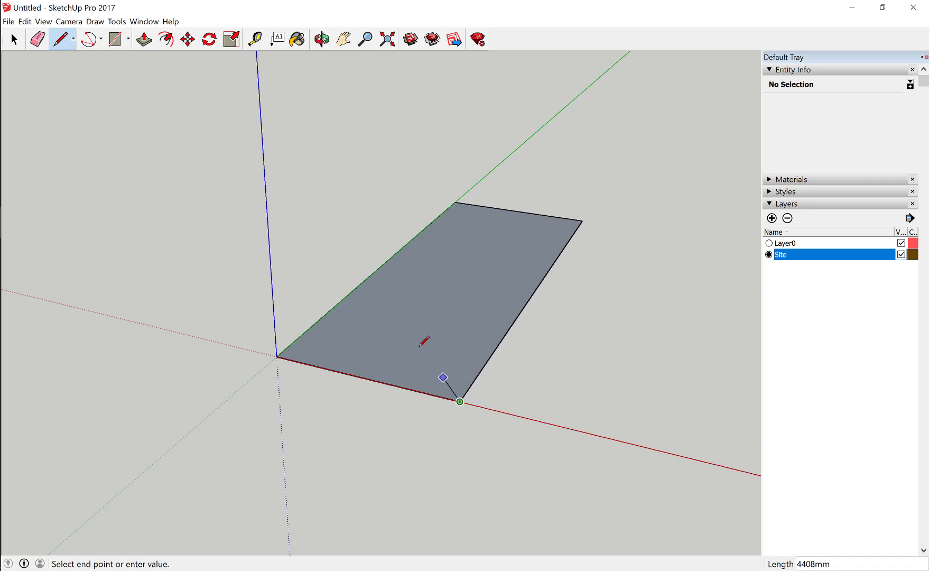
pyautogui.click(515, 210)
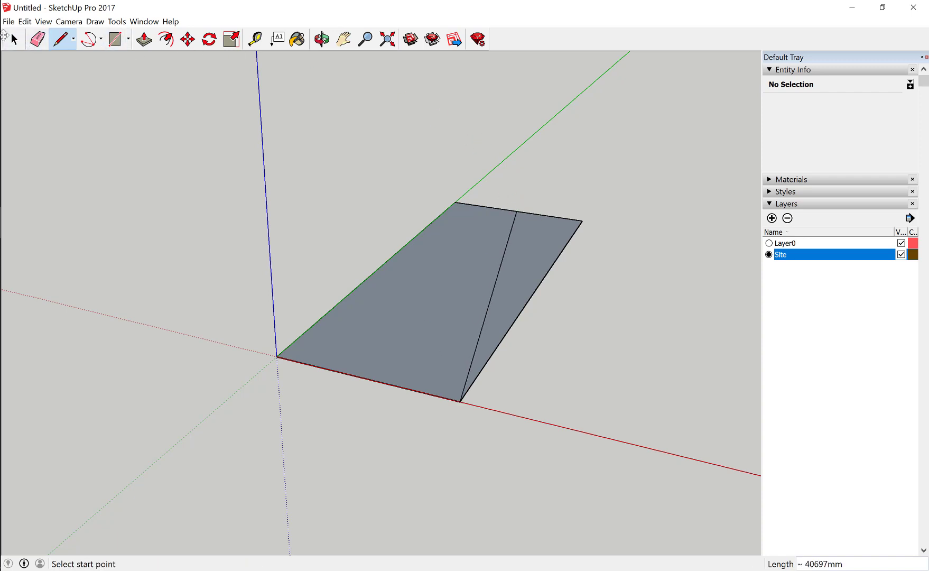
pyautogui.click(13, 38)
pyautogui.click(522, 247)
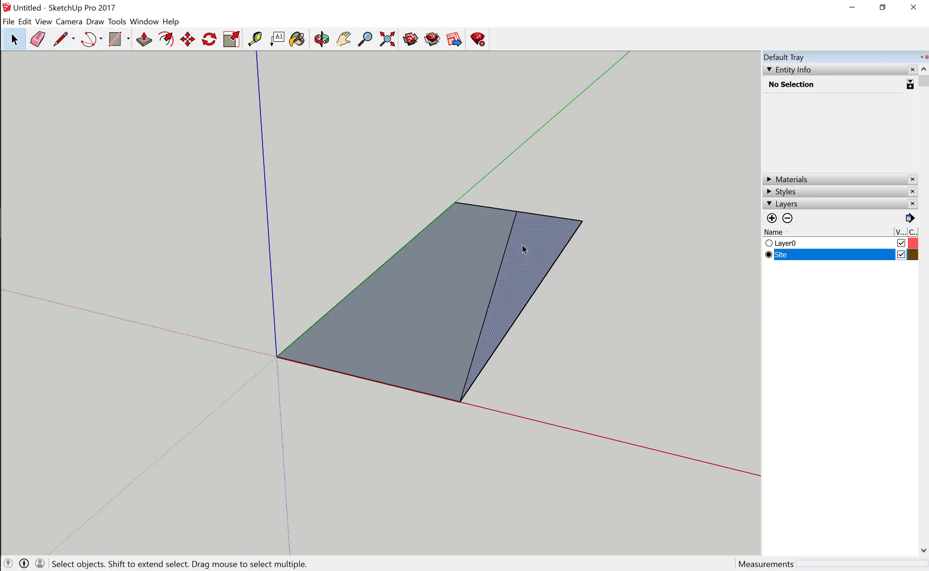
pyautogui.click(481, 258)
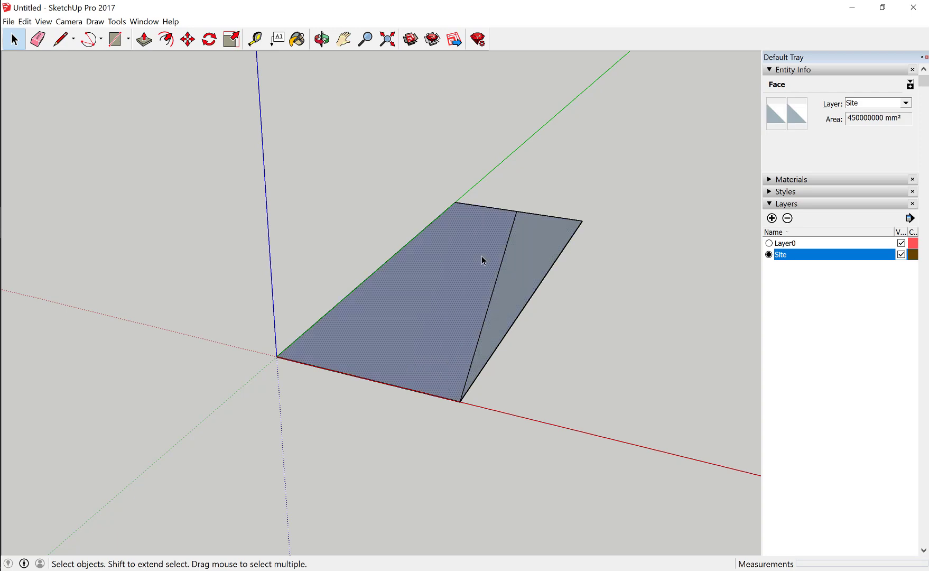
# Draw a line from the left edge to the diagonal's midpoint and check the resulting faces.
pyautogui.click(61, 38)
pyautogui.click(385, 263)
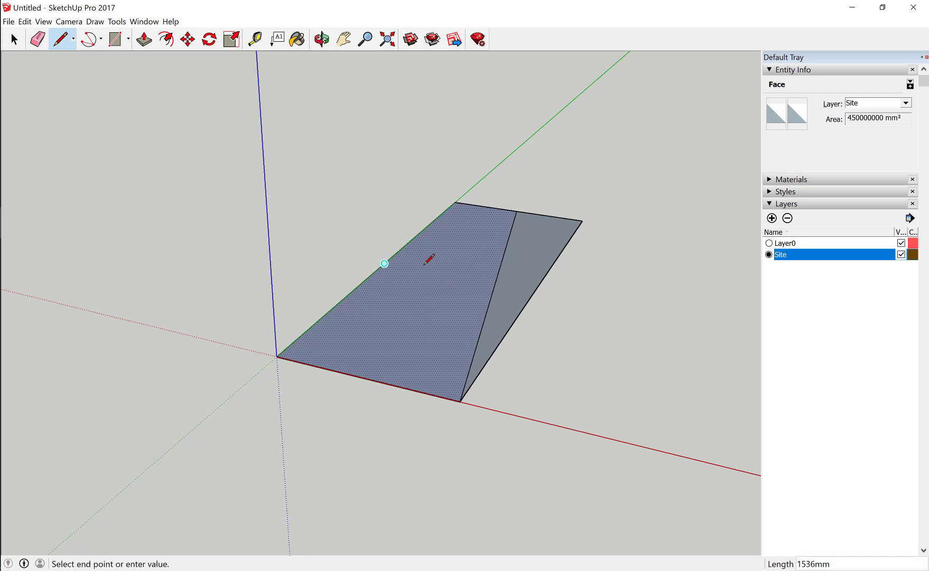
pyautogui.click(494, 283)
pyautogui.press('space')
pyautogui.click(475, 232)
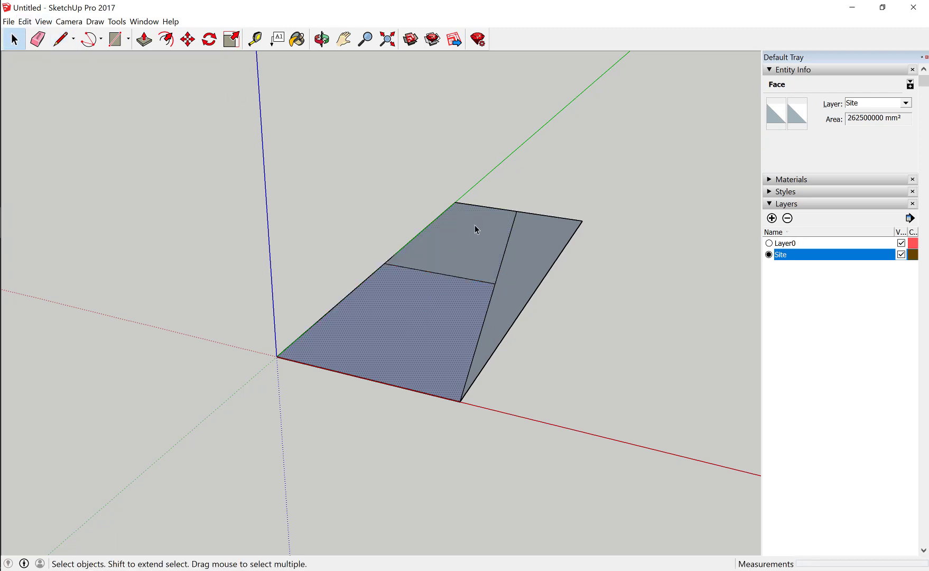
pyautogui.click(512, 274)
pyautogui.click(465, 238)
pyautogui.click(444, 316)
pyautogui.click(188, 40)
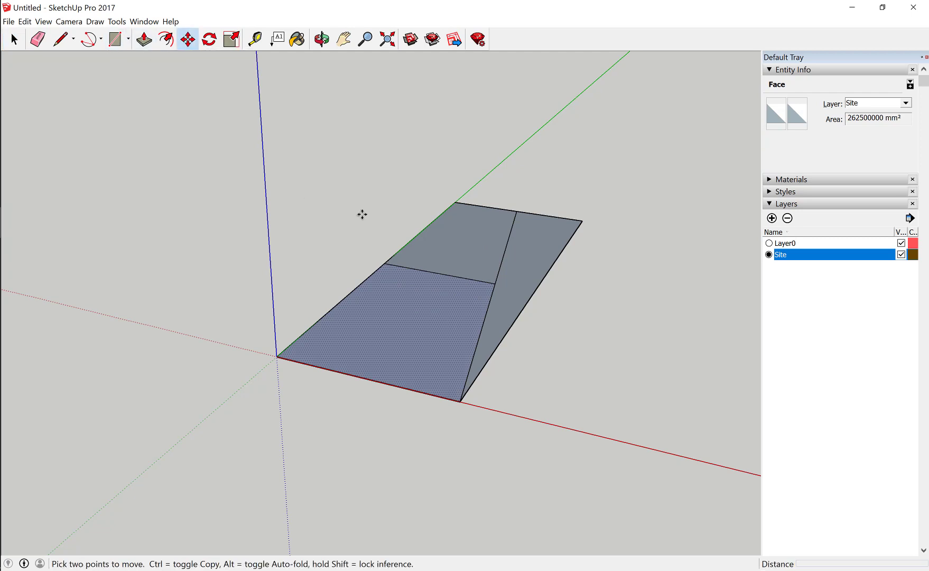
pyautogui.click(515, 216)
pyautogui.write('6240')
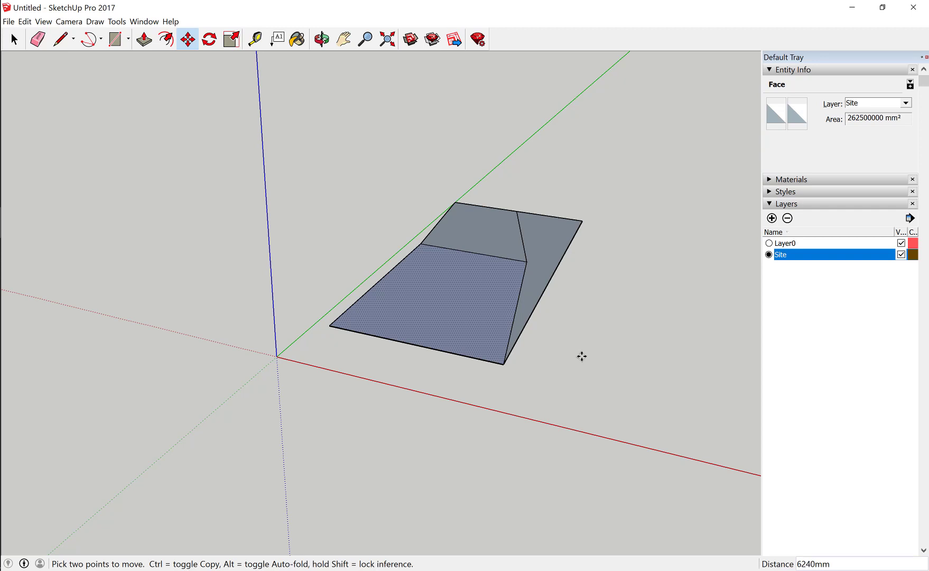
pyautogui.click(582, 356)
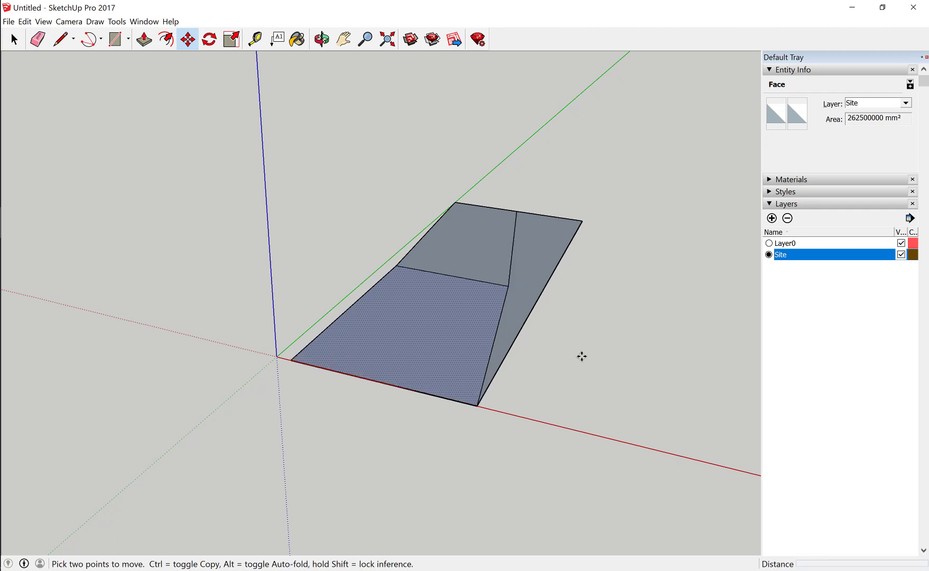
pyautogui.click(14, 39)
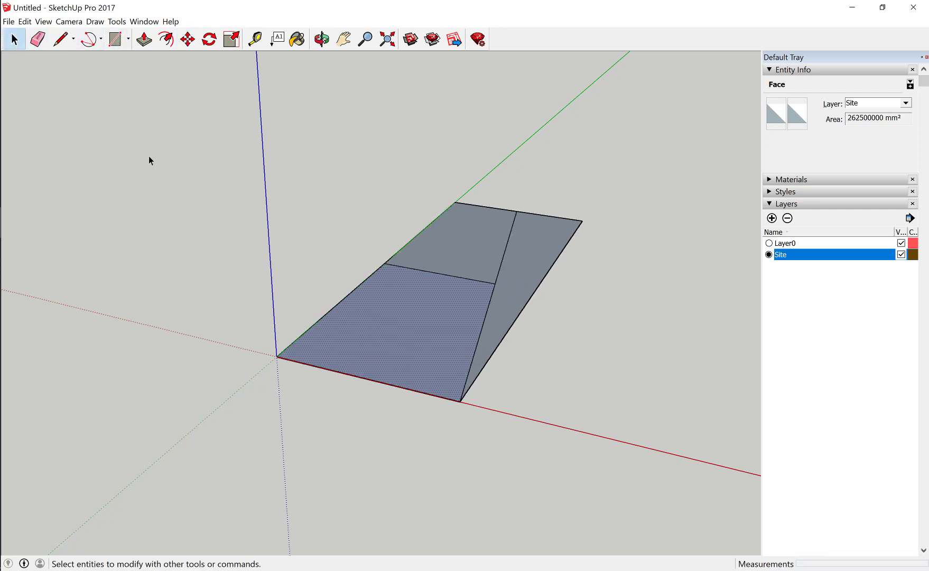
pyautogui.click(366, 183)
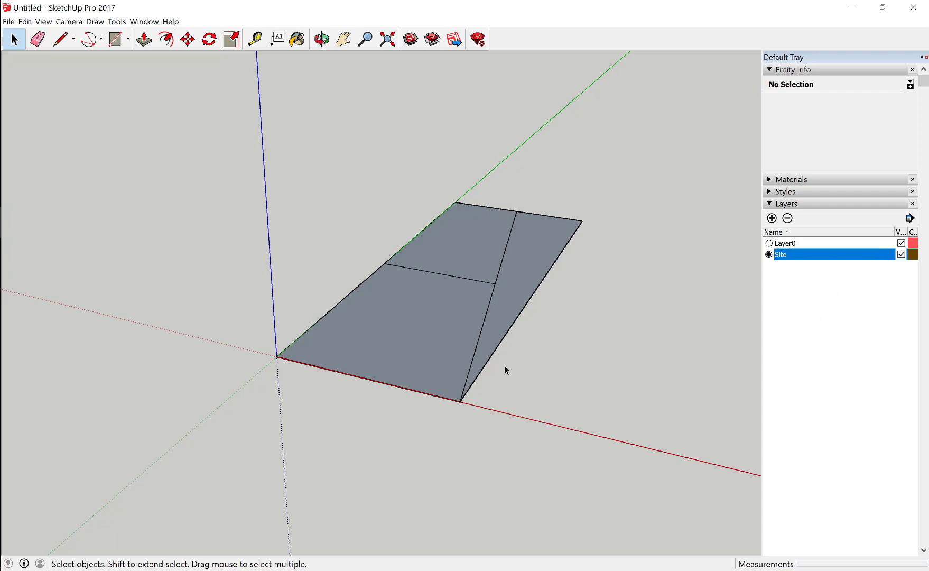
# Delete the horizontal and diagonal dividing lines from the site rectangle.
pyautogui.click(481, 280)
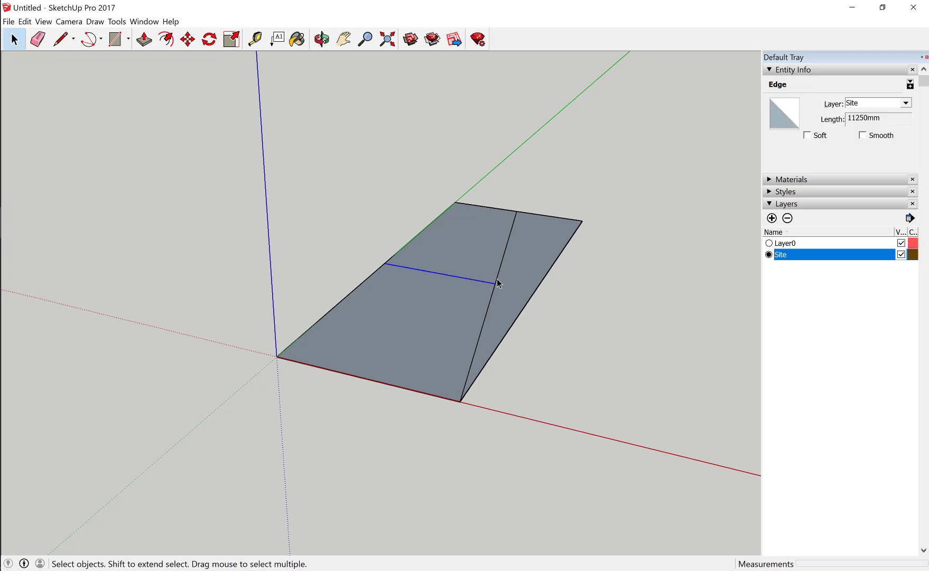
pyautogui.press('Delete')
pyautogui.click(499, 280)
pyautogui.press('Delete')
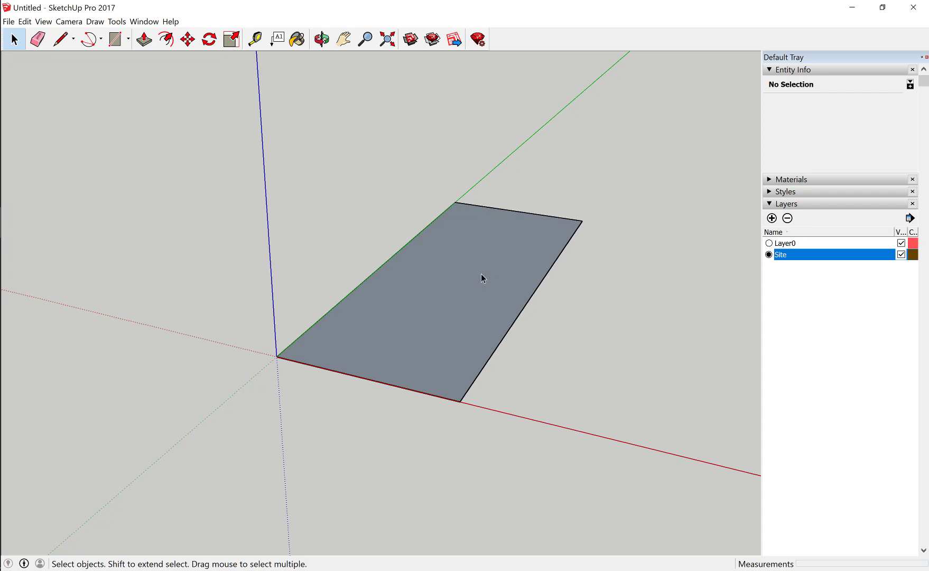
# Make the site face and its edges into a group.
pyautogui.doubleClick(481, 274)
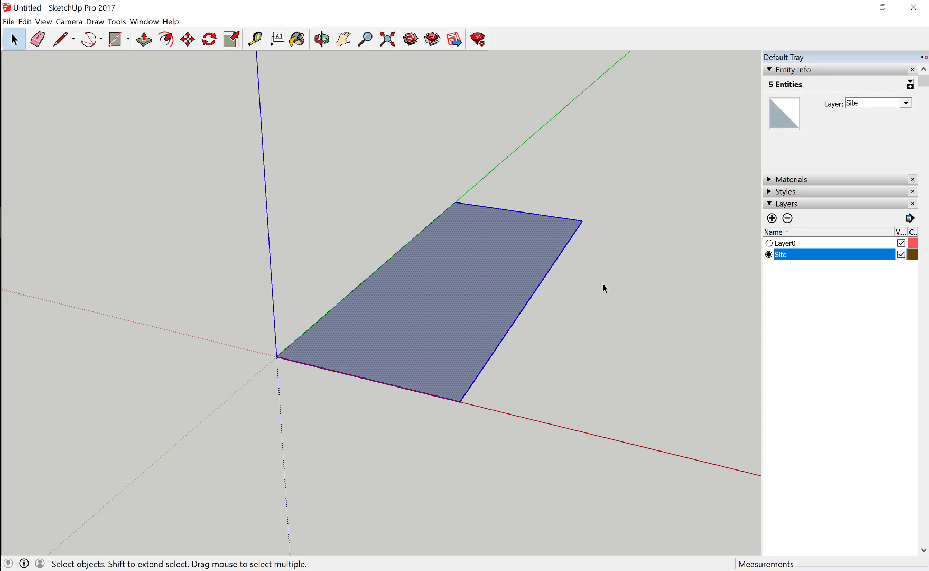
pyautogui.rightClick(428, 272)
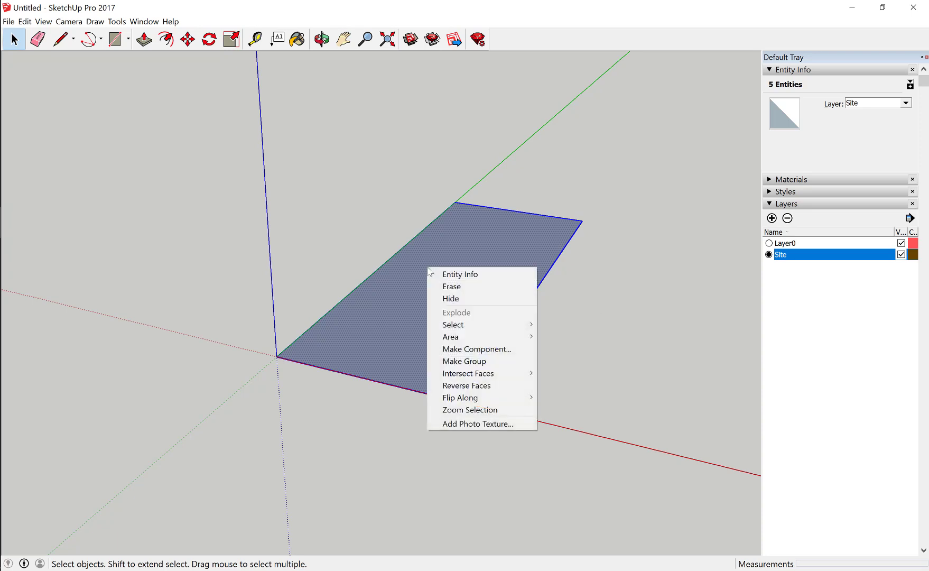
pyautogui.click(465, 362)
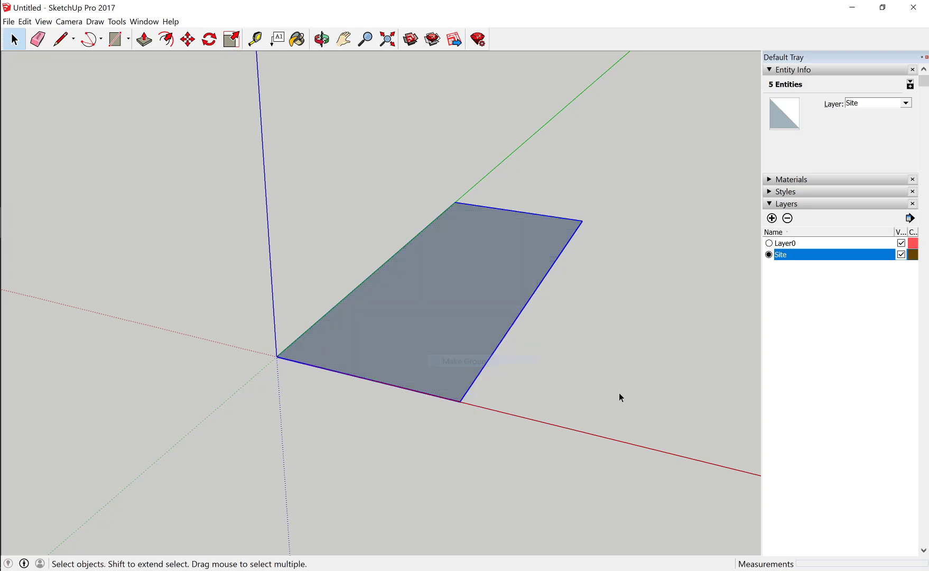
pyautogui.click(604, 368)
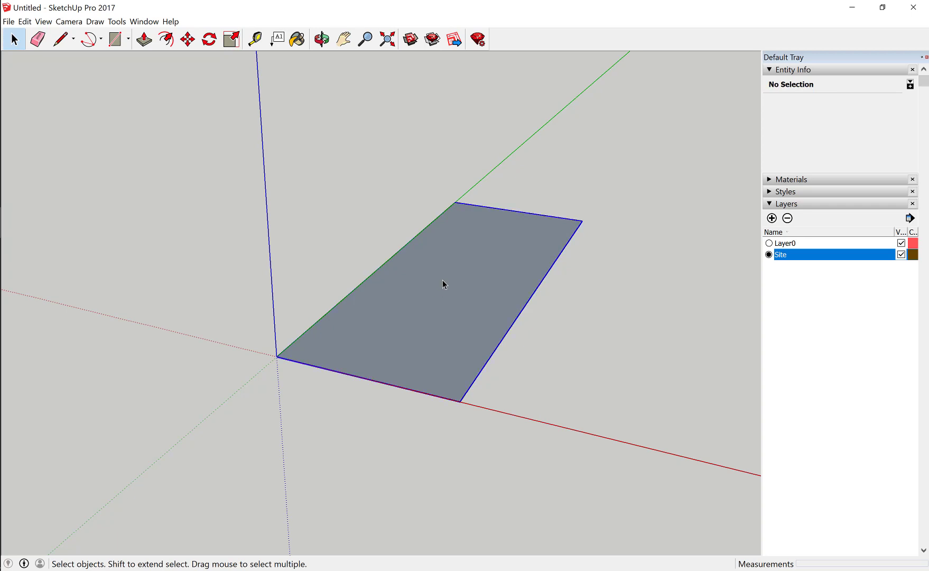
pyautogui.rightClick(443, 281)
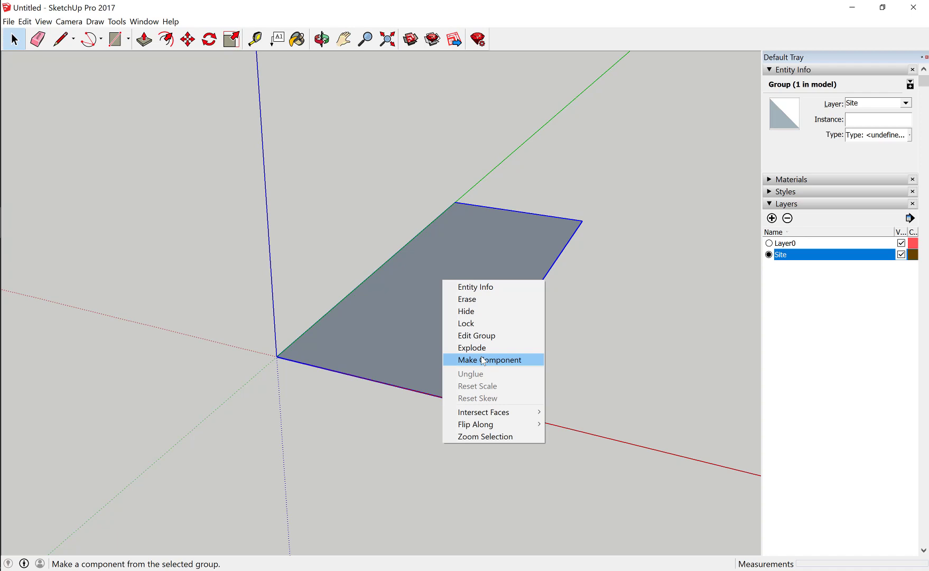
# Draw a slanted line from the site's bottom-right corner to its far edge.
pyautogui.click(581, 291)
pyautogui.doubleClick(511, 279)
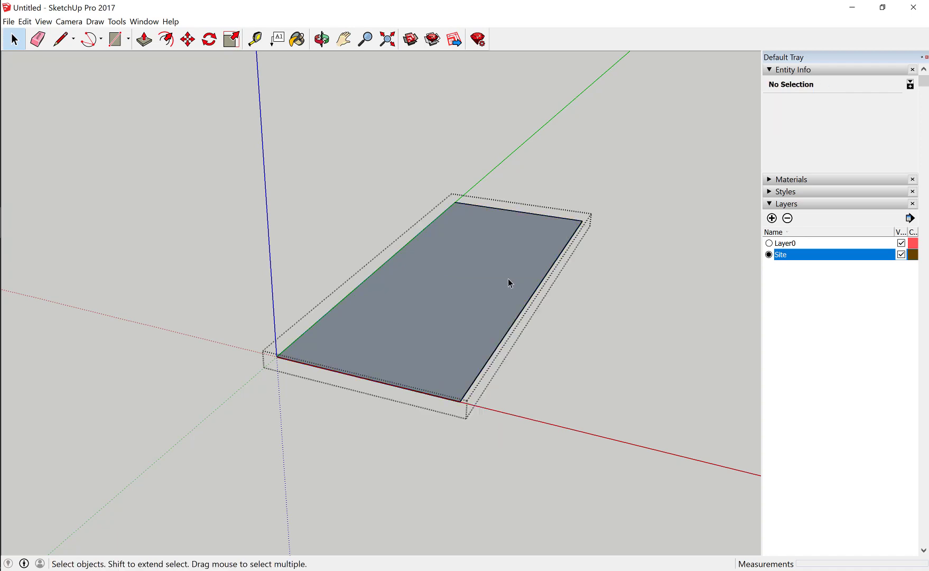
pyautogui.click(528, 323)
pyautogui.click(500, 306)
pyautogui.press('l')
pyautogui.click(460, 399)
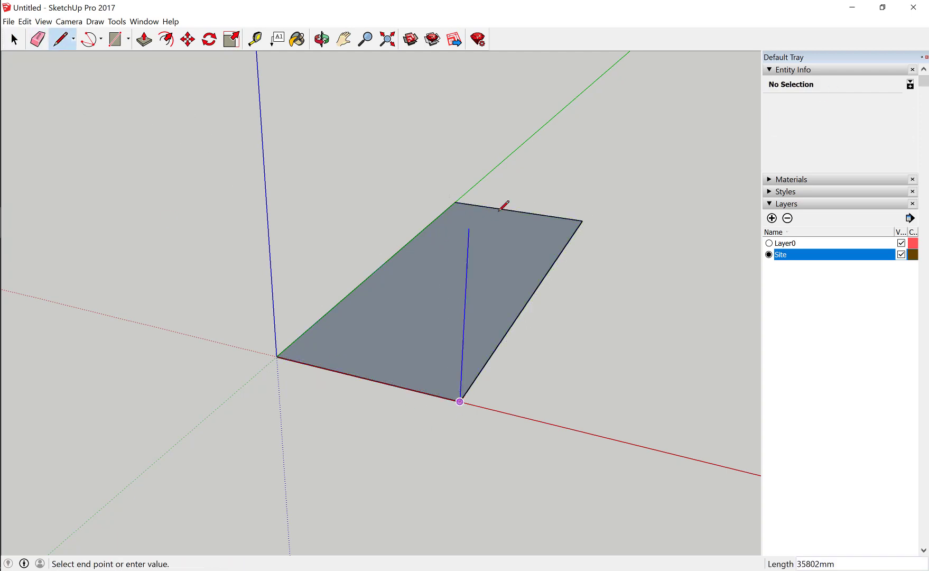
pyautogui.click(509, 210)
pyautogui.press('space')
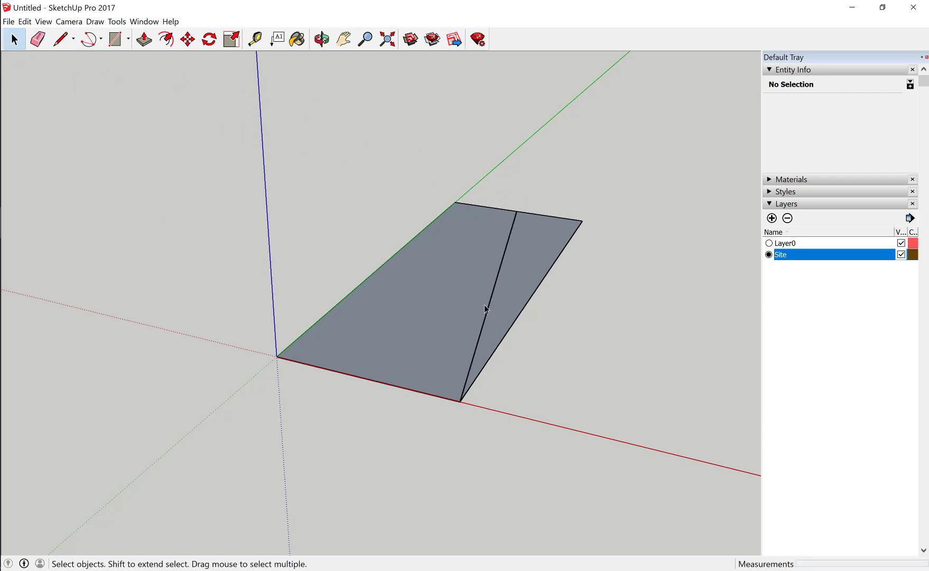
# Select the new slanted edge, then clear the selection.
pyautogui.click(499, 276)
pyautogui.click(580, 314)
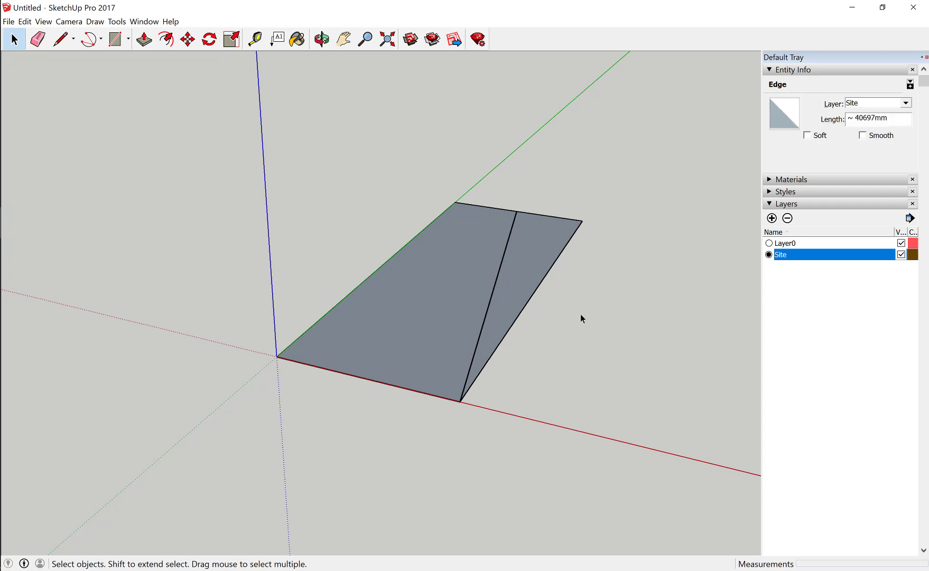
pyautogui.click(518, 266)
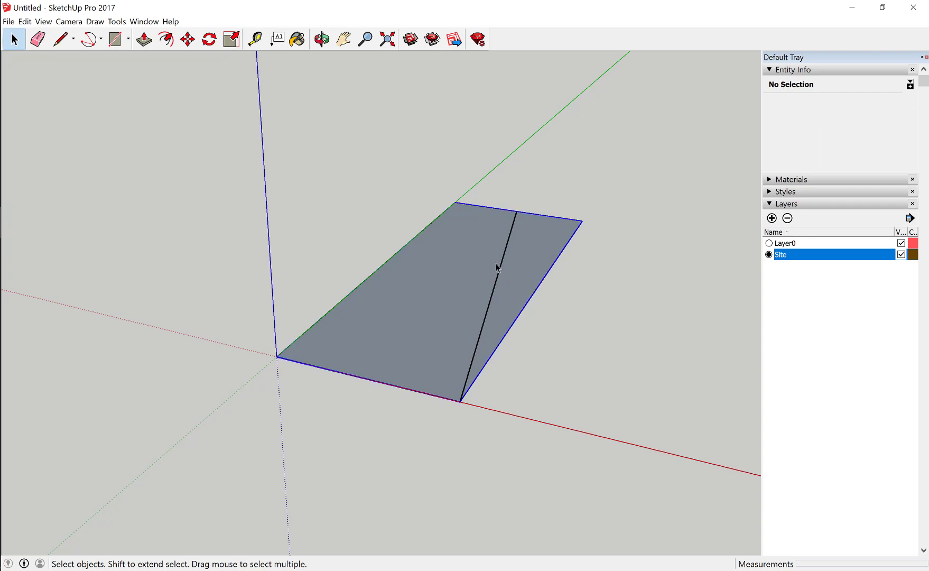
pyautogui.click(595, 327)
pyautogui.click(522, 252)
pyautogui.click(372, 114)
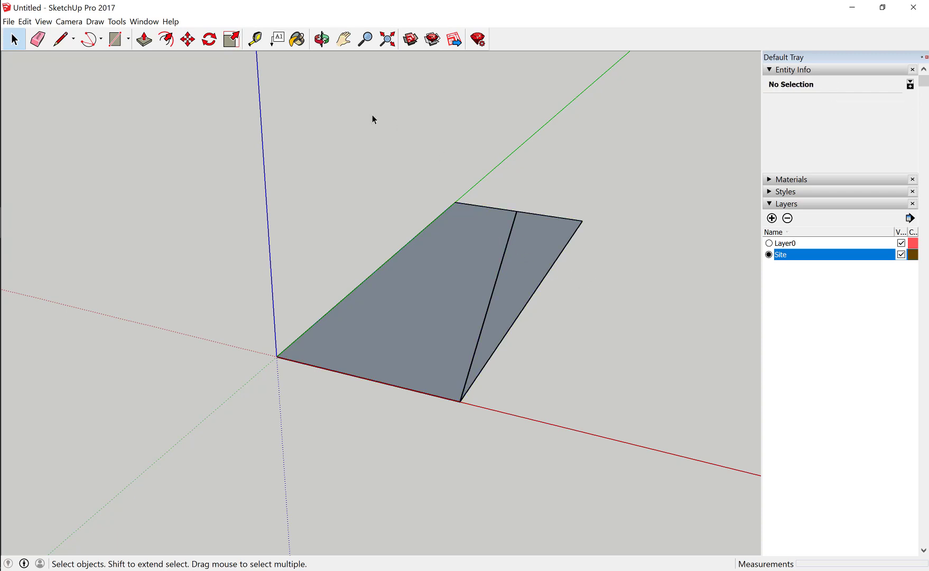
# Move the slanted edge and drop it back in place.
pyautogui.click(187, 40)
pyautogui.click(510, 287)
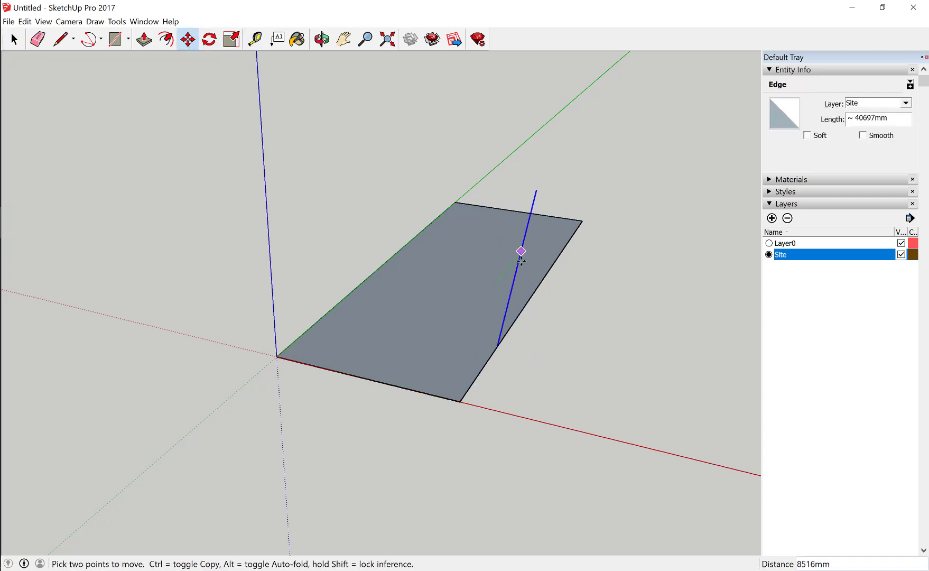
pyautogui.click(501, 282)
pyautogui.press('space')
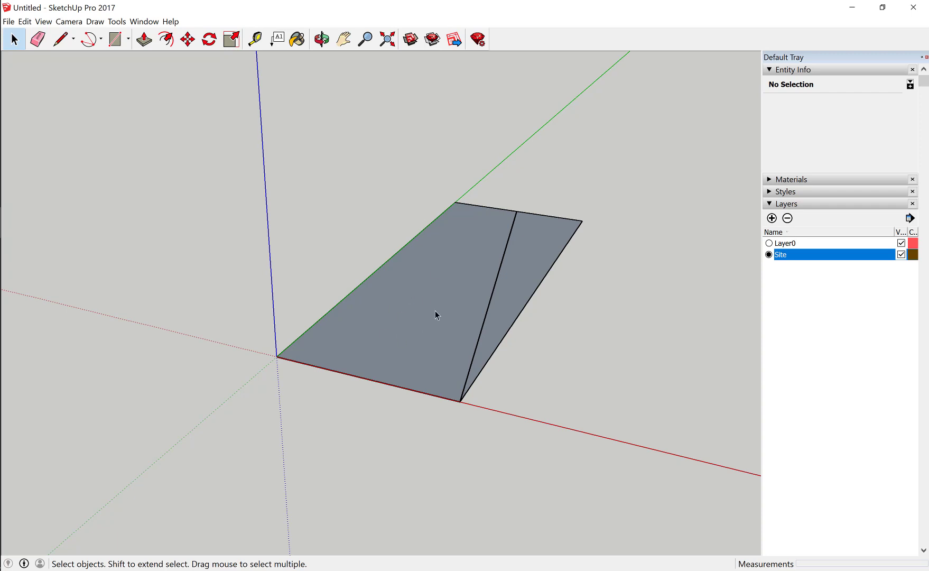
# Enter the site group, try stretching its right edge, then cancel and exit the group.
pyautogui.click(435, 310)
pyautogui.doubleClick(446, 277)
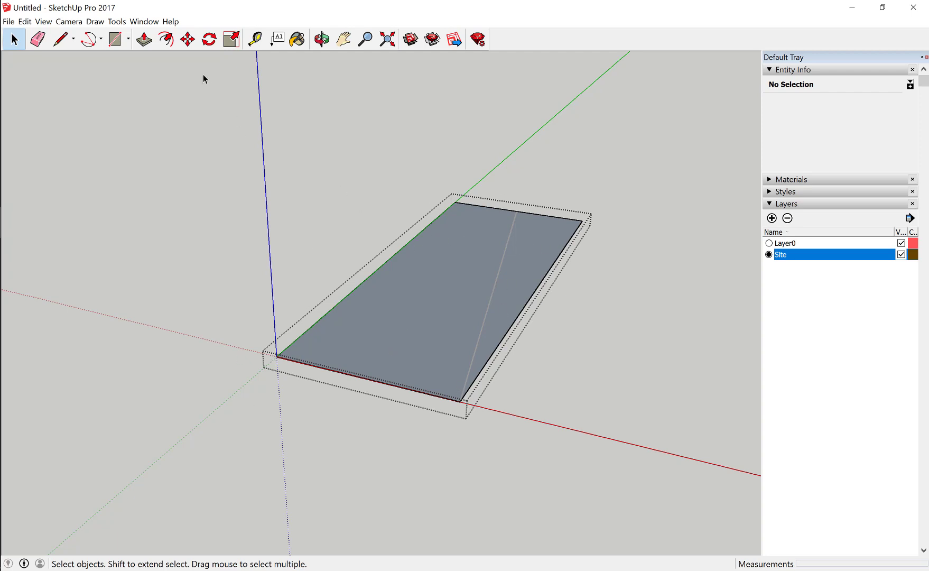
pyautogui.click(187, 38)
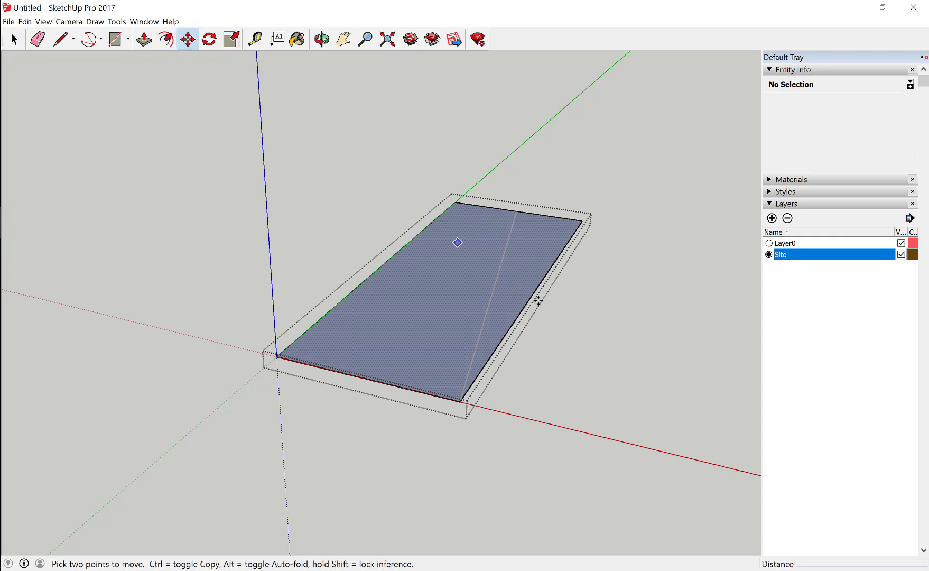
pyautogui.click(527, 301)
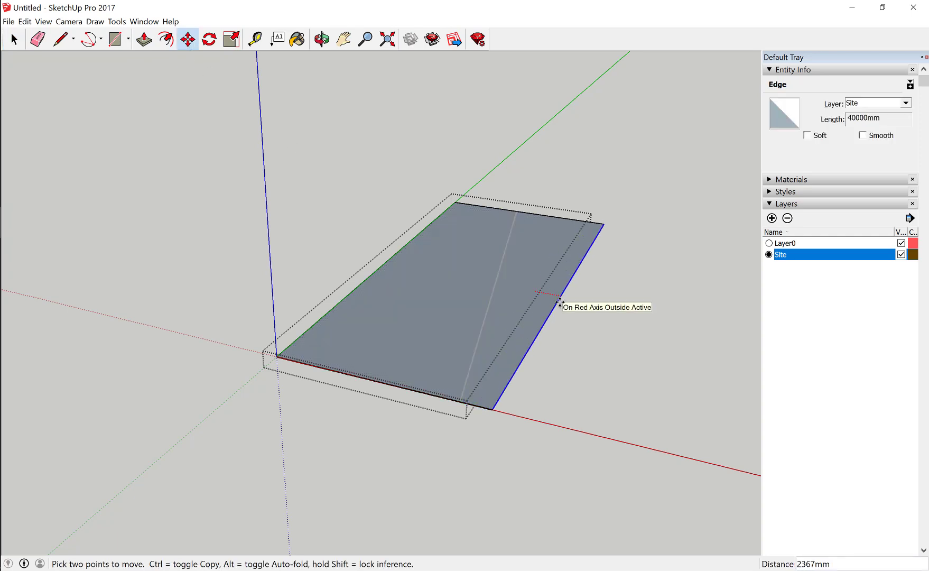
pyautogui.press('Escape')
pyautogui.hotkey('ctrl', 't')
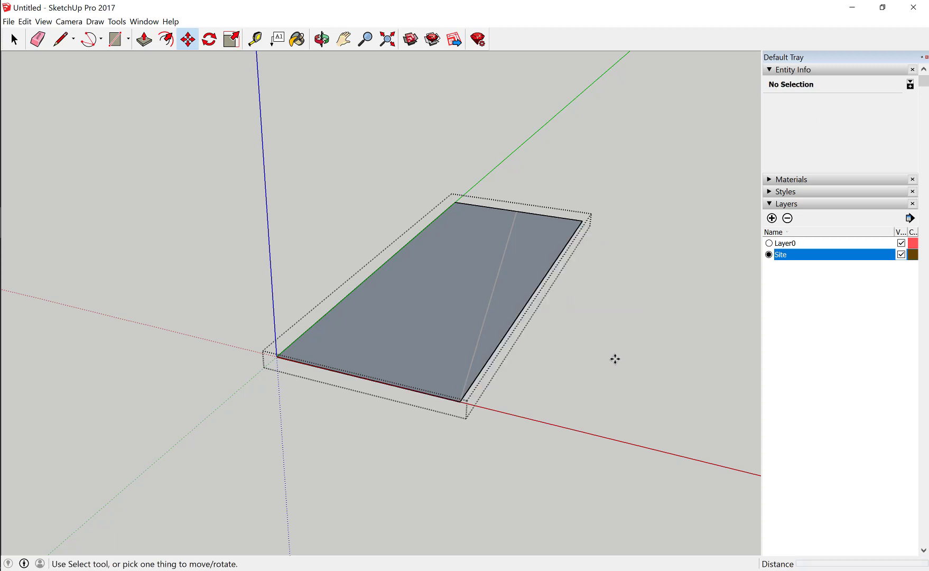
pyautogui.click(14, 39)
pyautogui.click(597, 315)
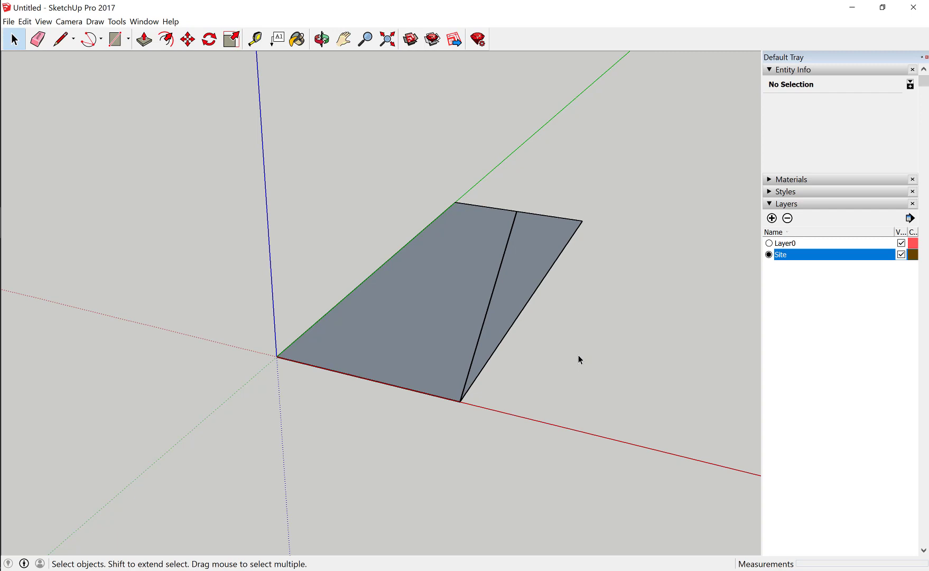
# Delete the slanted dividing edge and select the site group.
pyautogui.click(495, 282)
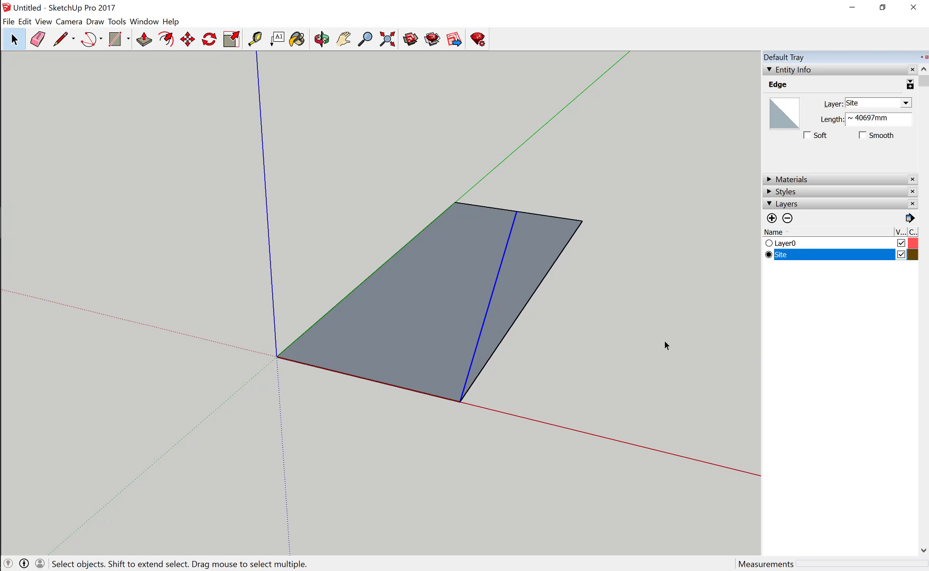
pyautogui.press('Delete')
pyautogui.click(466, 360)
pyautogui.click(187, 39)
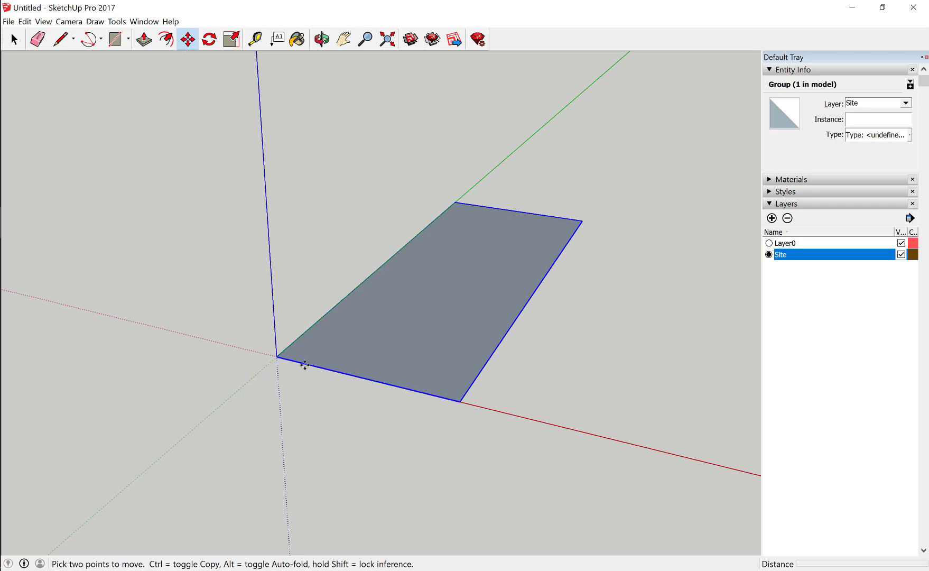
# Copy the site group 15000 mm along the red axis, snapping to its bottom-right corner.
pyautogui.click(188, 40)
pyautogui.click(277, 355)
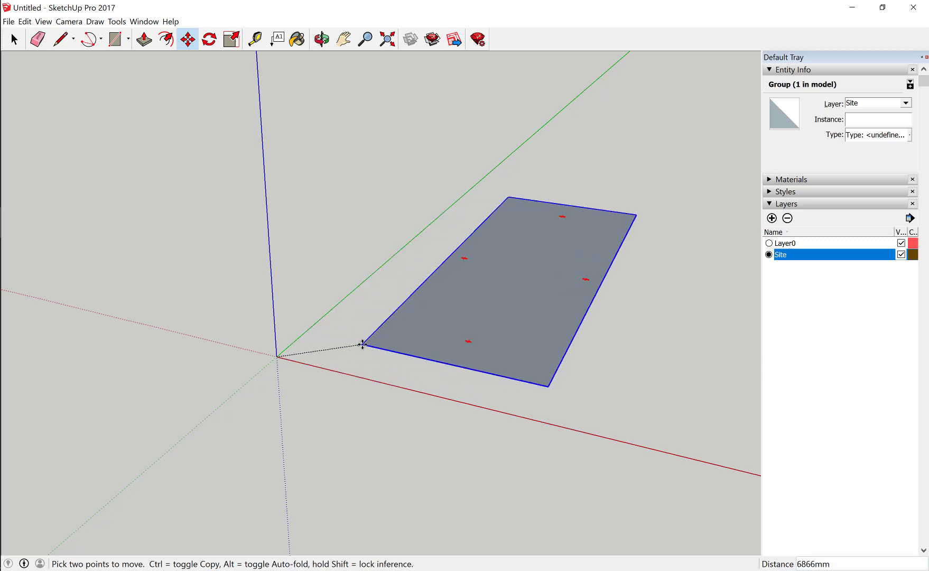
pyautogui.press('ctrl')
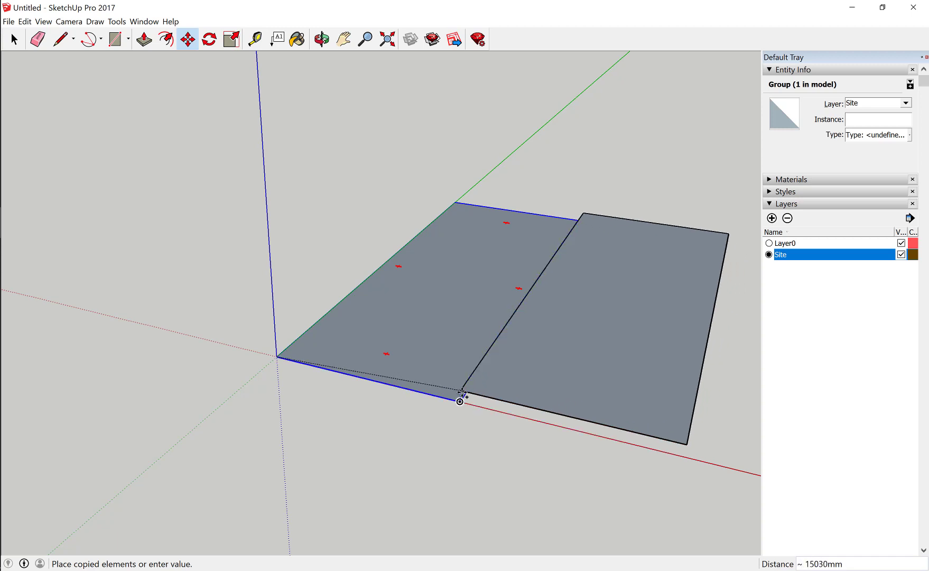
pyautogui.click(459, 401)
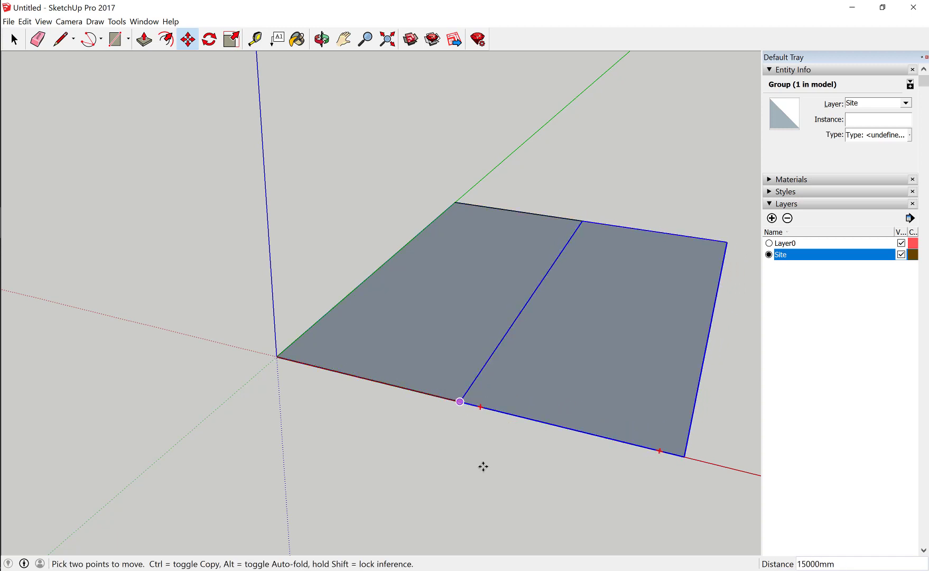
pyautogui.click(13, 39)
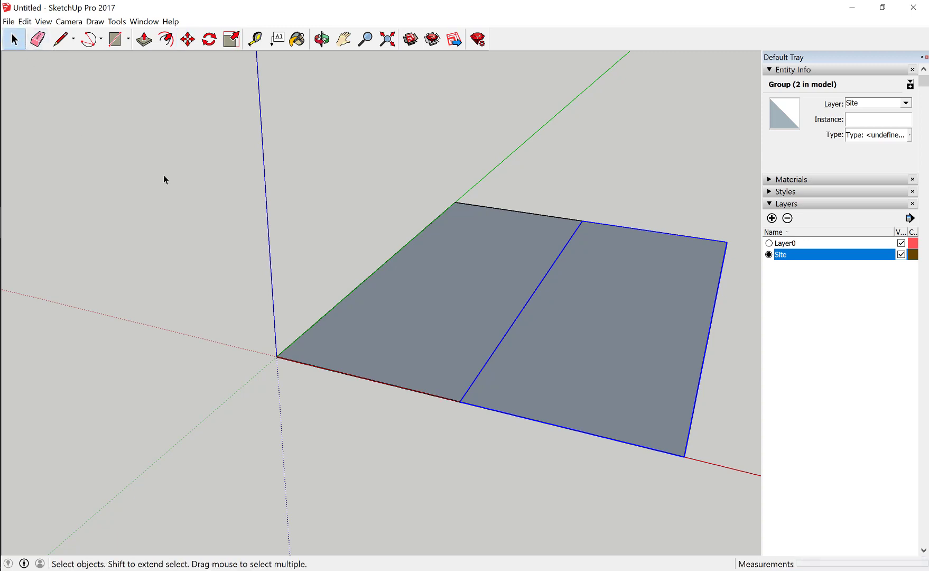
pyautogui.click(285, 210)
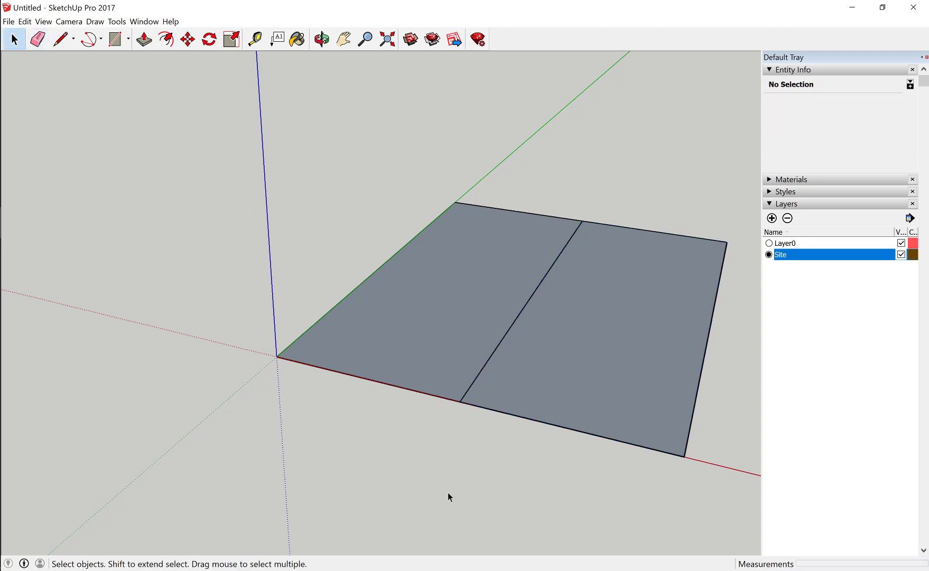
pyautogui.moveTo(446, 416)
pyautogui.mouseDown(button='middle')
pyautogui.moveTo(544, 448)
pyautogui.moveTo(454, 442)
pyautogui.moveTo(297, 390)
pyautogui.moveTo(415, 441)
pyautogui.mouseUp(button='middle')
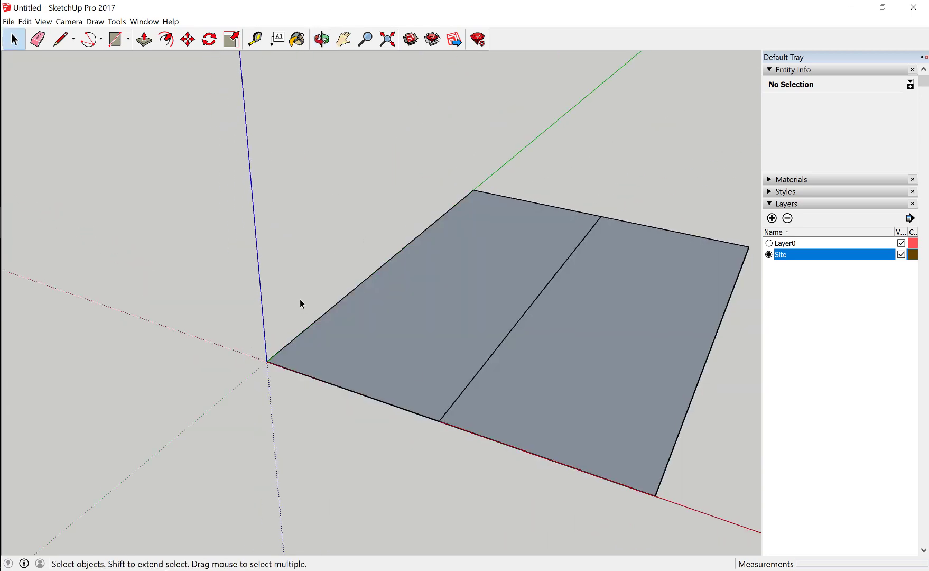
pyautogui.moveTo(300, 299); pyautogui.dragTo(302, 299, button='middle')
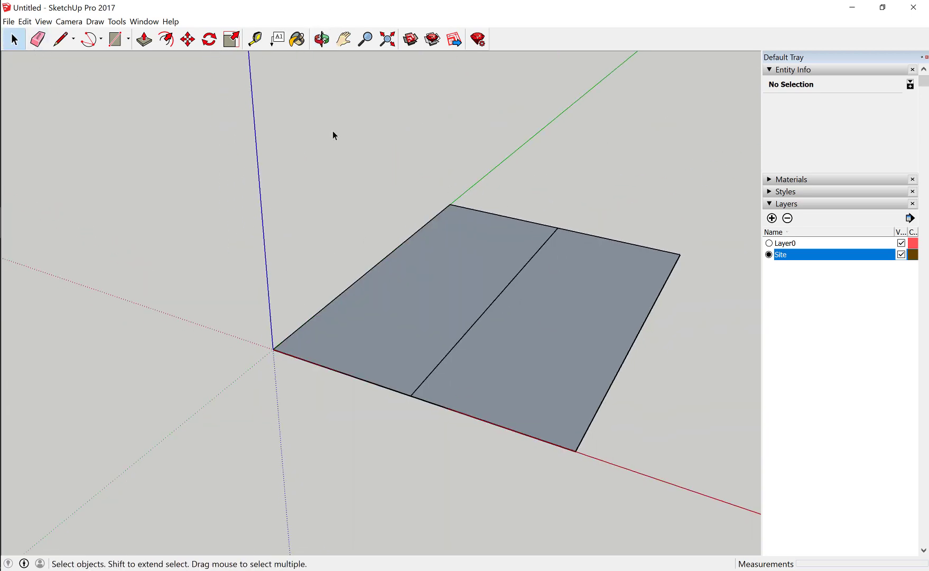
pyautogui.moveTo(521, 360); pyautogui.dragTo(523, 360, button='middle')
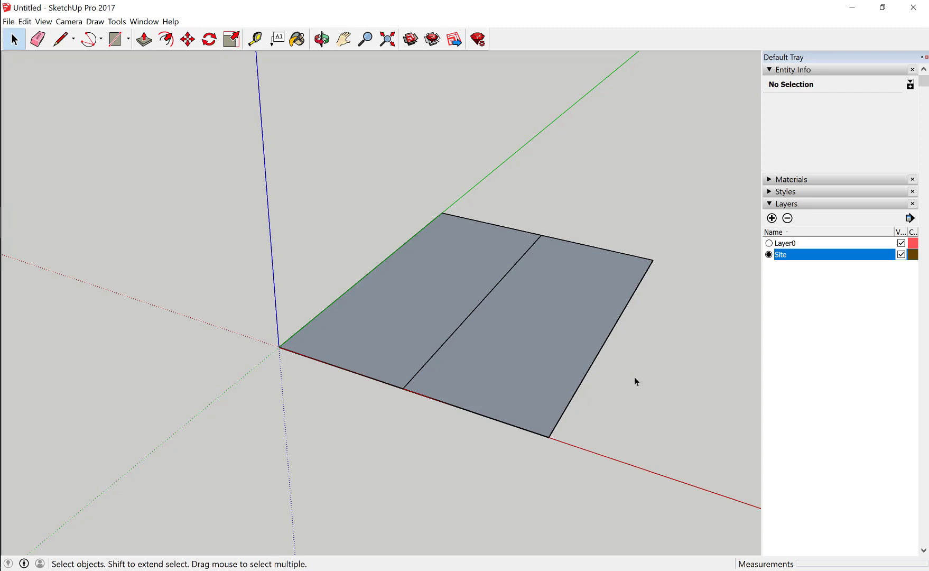
pyautogui.moveTo(634, 377)
pyautogui.mouseDown(button='middle')
pyautogui.moveTo(494, 381)
pyautogui.moveTo(380, 274)
pyautogui.moveTo(591, 414)
pyautogui.moveTo(622, 423)
pyautogui.moveTo(521, 381)
pyautogui.moveTo(537, 232)
pyautogui.moveTo(581, 392)
pyautogui.moveTo(639, 421)
pyautogui.mouseUp(button='middle')
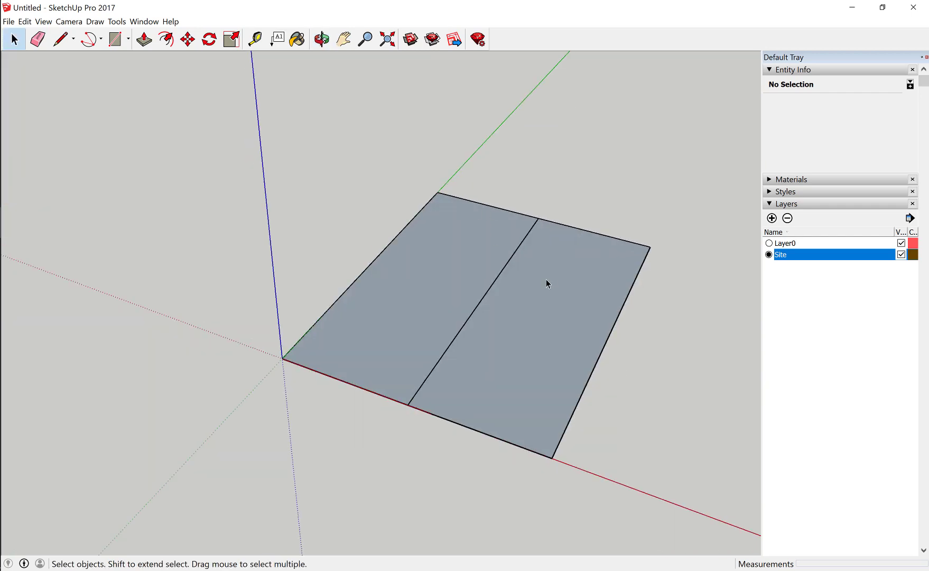
pyautogui.moveTo(676, 387)
pyautogui.mouseDown(button='middle')
pyautogui.moveTo(506, 172)
pyautogui.moveTo(527, 304)
pyautogui.moveTo(675, 369)
pyautogui.mouseUp(button='middle')
pyautogui.press('h')
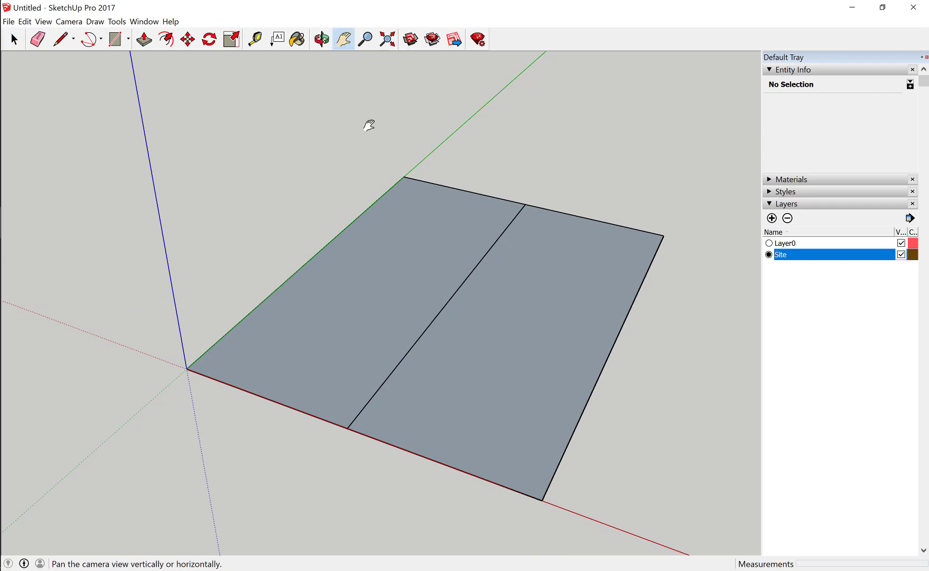
pyautogui.moveTo(430, 170)
pyautogui.mouseDown()
pyautogui.moveTo(538, 167)
pyautogui.moveTo(298, 218)
pyautogui.moveTo(342, 134)
pyautogui.moveTo(333, 101)
pyautogui.mouseUp()
pyautogui.click(322, 39)
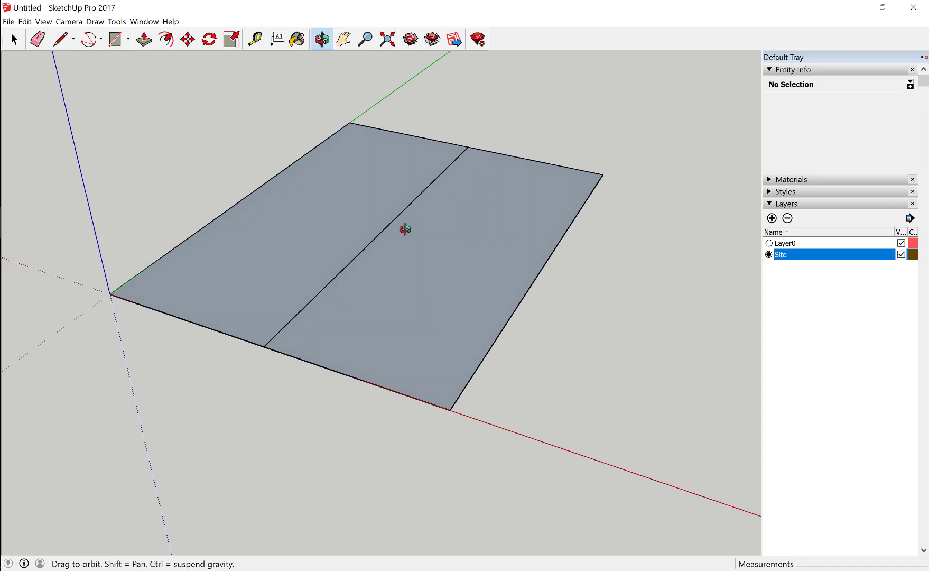
pyautogui.moveTo(407, 233)
pyautogui.mouseDown()
pyautogui.moveTo(351, 189)
pyautogui.moveTo(341, 145)
pyautogui.mouseUp()
pyautogui.click(344, 39)
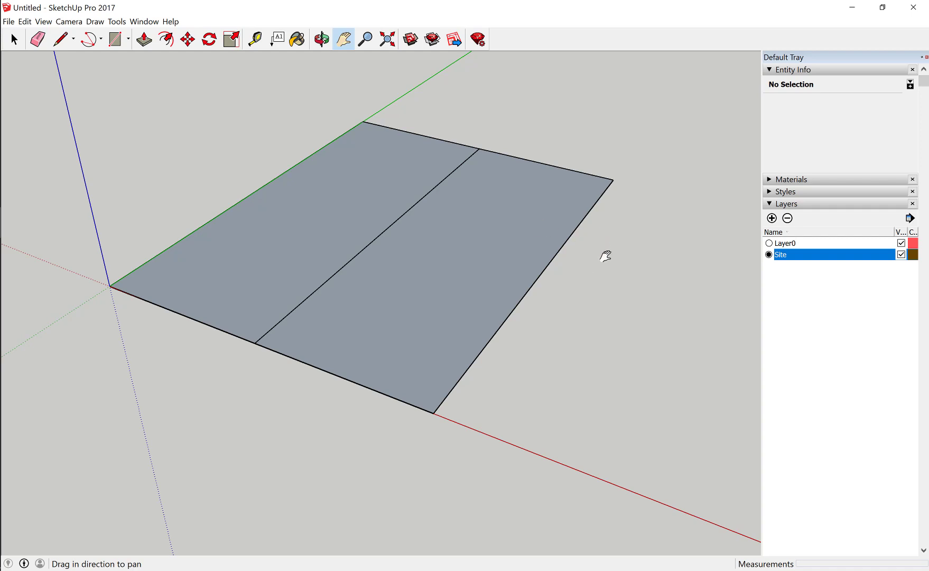
pyautogui.moveTo(632, 290)
pyautogui.mouseDown(button='middle')
pyautogui.moveTo(643, 211)
pyautogui.moveTo(669, 290)
pyautogui.moveTo(698, 310)
pyautogui.mouseUp(button='middle')
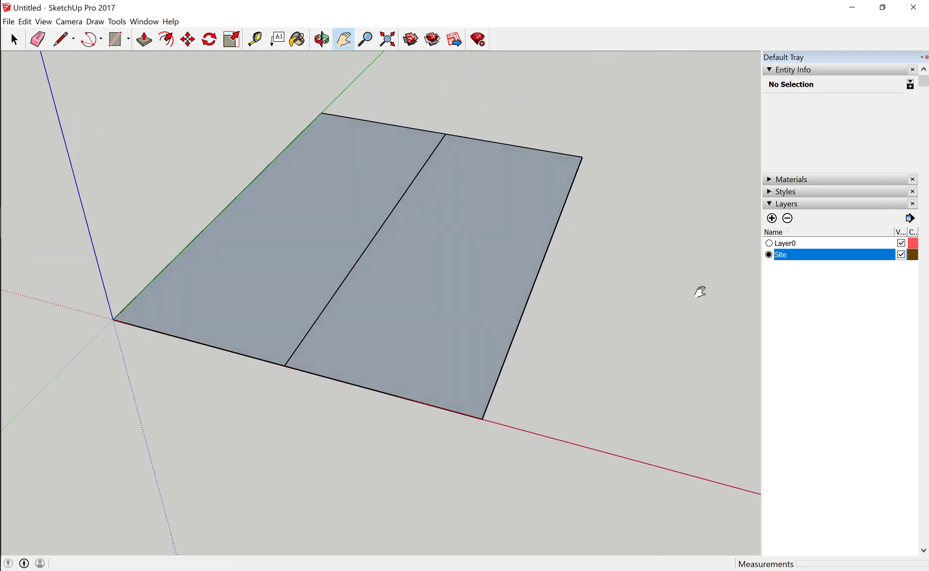
pyautogui.click(13, 39)
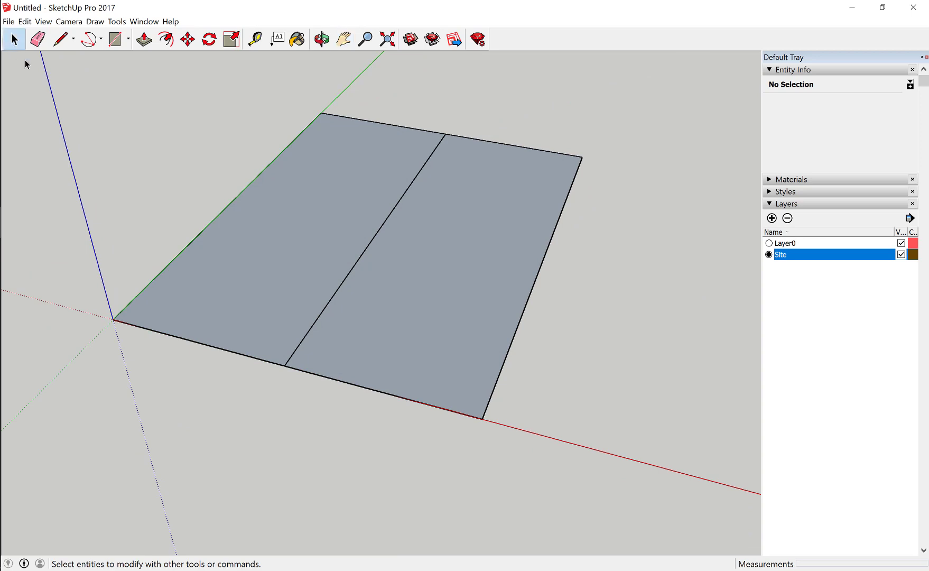
# Add a layer called House in the Layers panel and set it current.
pyautogui.click(772, 217)
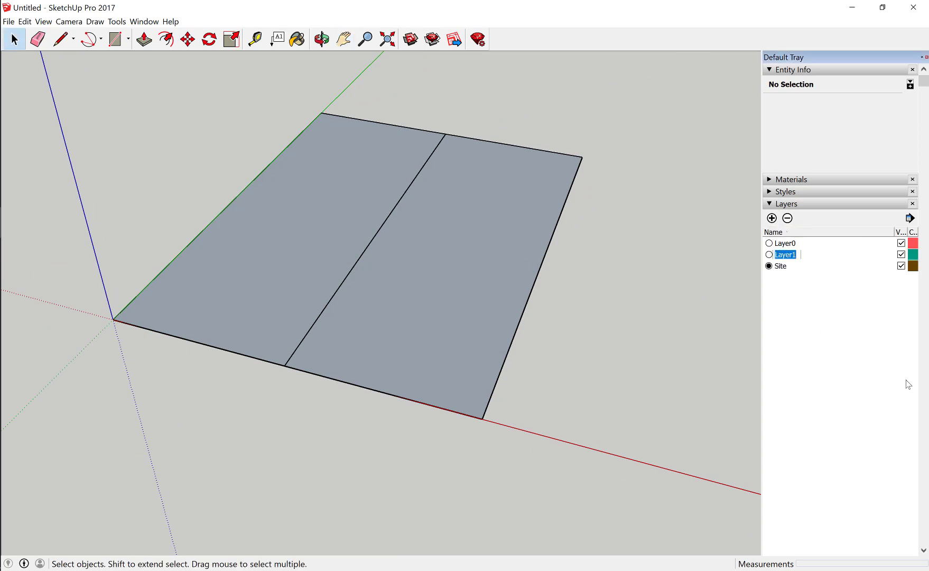
pyautogui.write('House')
pyautogui.press('Return')
pyautogui.click(768, 254)
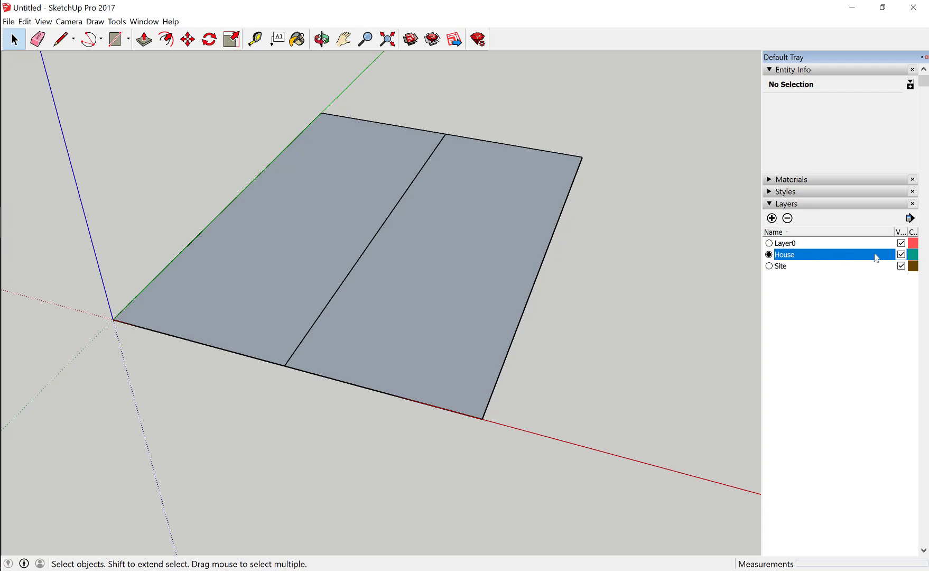
# Draw a 10000 by 10000 mm square footprint on the left site.
pyautogui.click(115, 40)
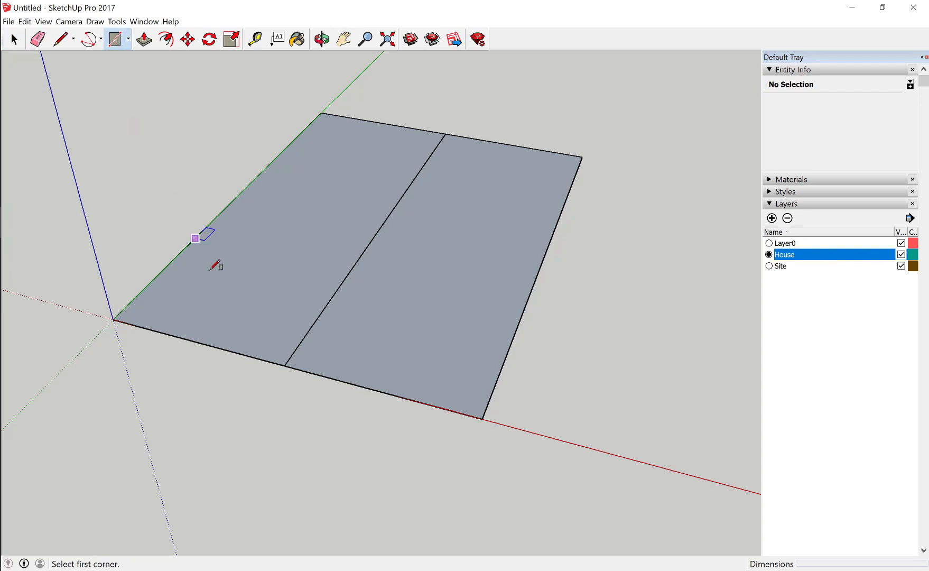
pyautogui.click(221, 261)
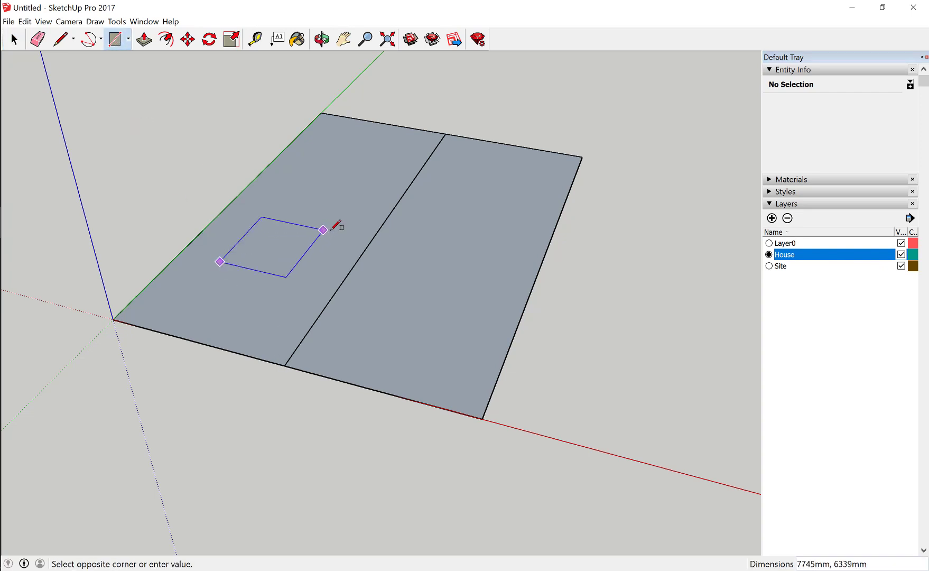
pyautogui.write('1')
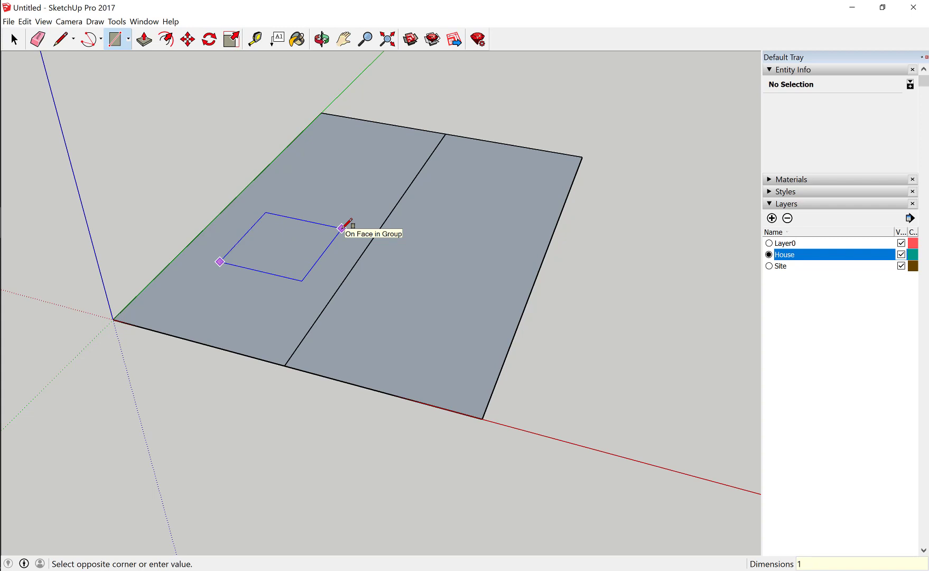
pyautogui.write('0000,10')
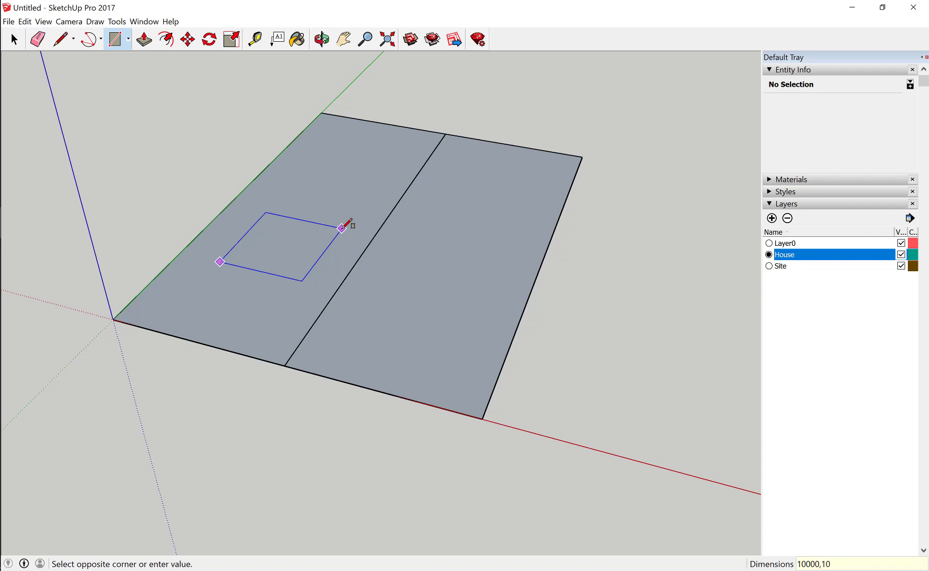
pyautogui.write('00')
pyautogui.press('Return')
# Reposition the square and start a second rectangle at its right corner.
pyautogui.press('space')
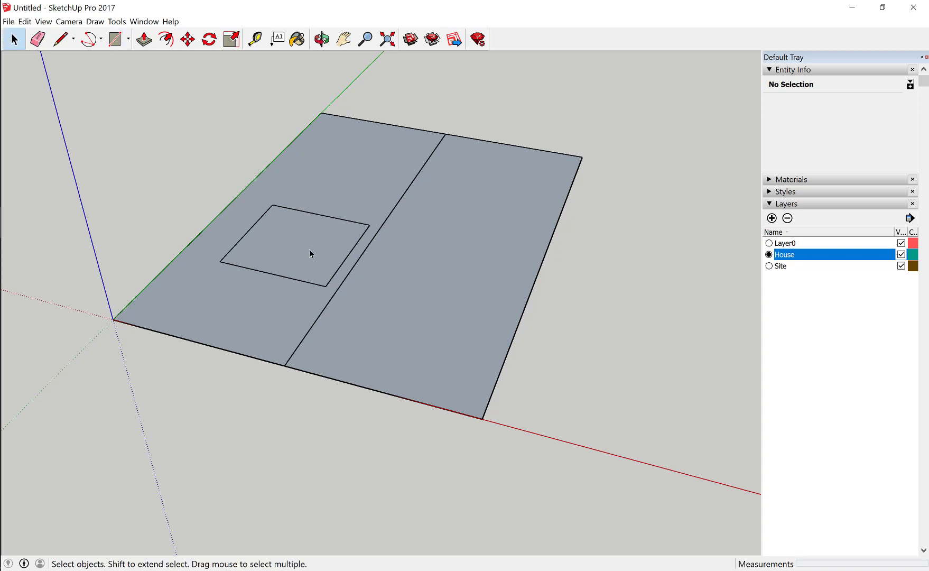
pyautogui.click(305, 246)
pyautogui.doubleClick(283, 212)
pyautogui.press('m')
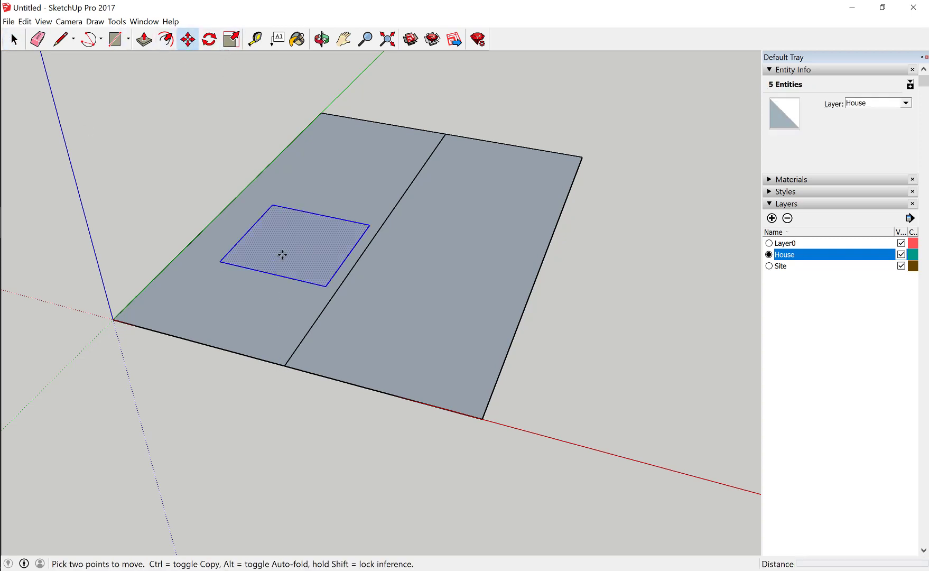
pyautogui.click(279, 254)
pyautogui.press('space')
pyautogui.click(114, 39)
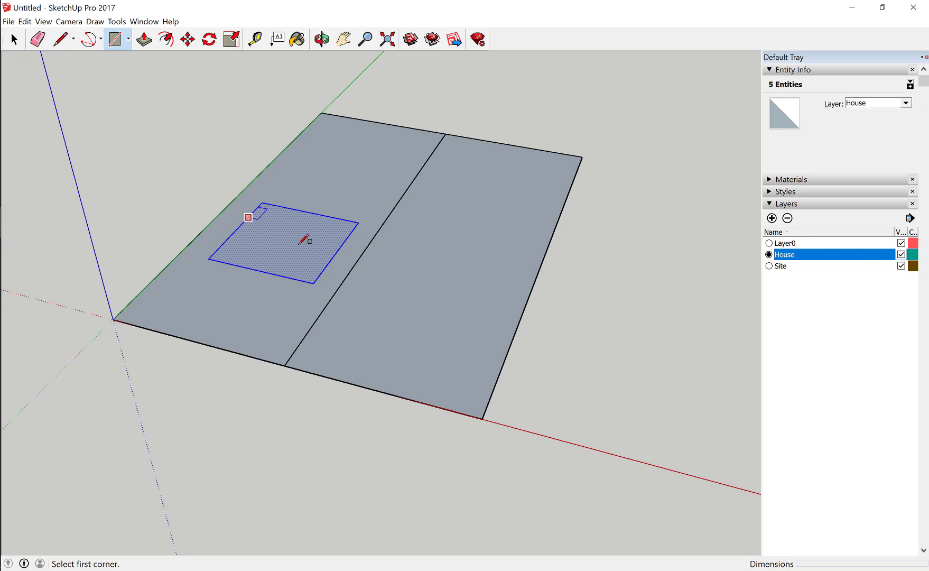
pyautogui.click(337, 252)
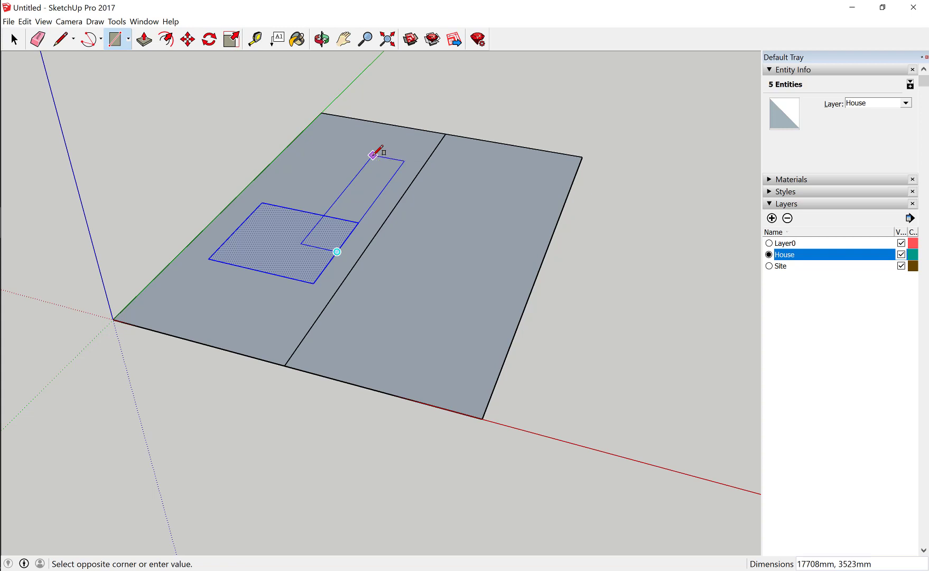
pyautogui.write('12000,4500')
# Finish the 12000 by 4500 mm wing rectangle and clear the selection.
pyautogui.press('Return')
pyautogui.press('e')
pyautogui.press('space')
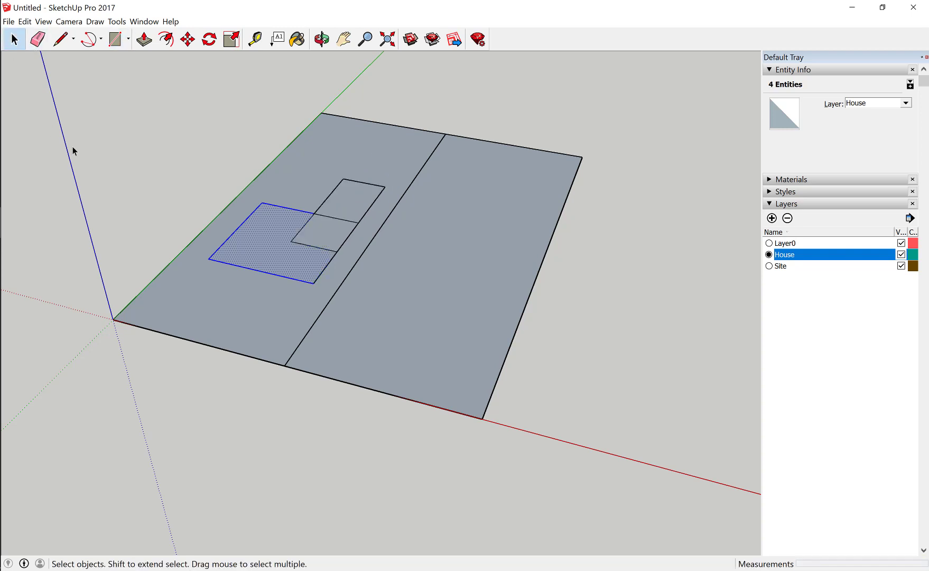
pyautogui.click(234, 170)
pyautogui.scroll(3, 326, 239)
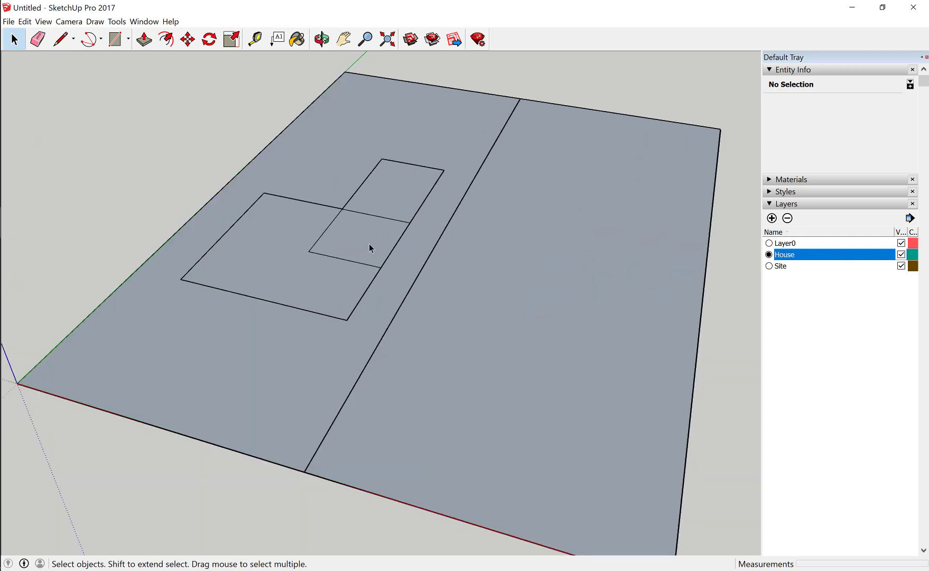
# Inspect the faces formed where the square and wing rectangle overlap.
pyautogui.click(286, 227)
pyautogui.click(358, 247)
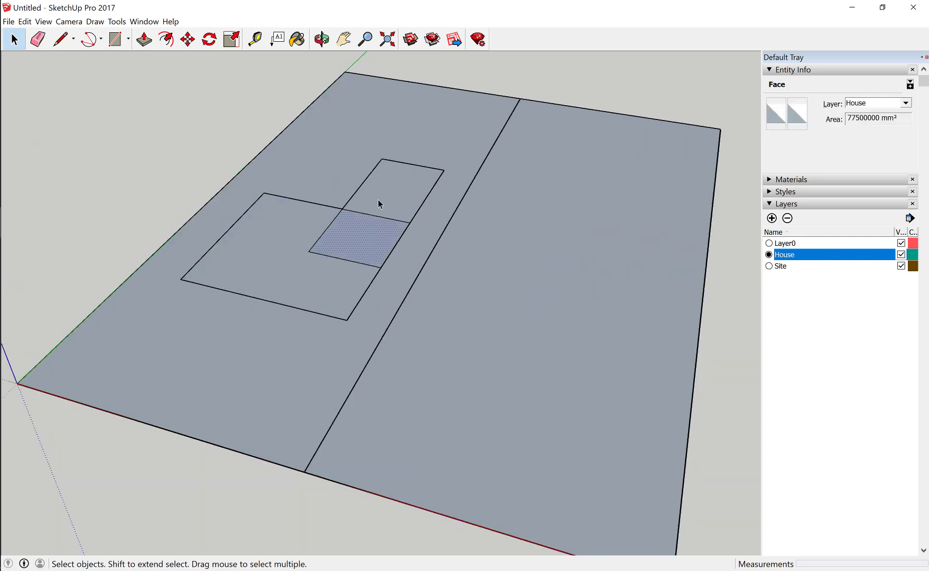
pyautogui.click(380, 199)
pyautogui.click(365, 248)
pyautogui.click(288, 242)
pyautogui.click(349, 241)
pyautogui.click(387, 194)
pyautogui.click(312, 219)
pyautogui.click(350, 239)
# Erase an inner edge of the overlap with the Eraser.
pyautogui.click(37, 39)
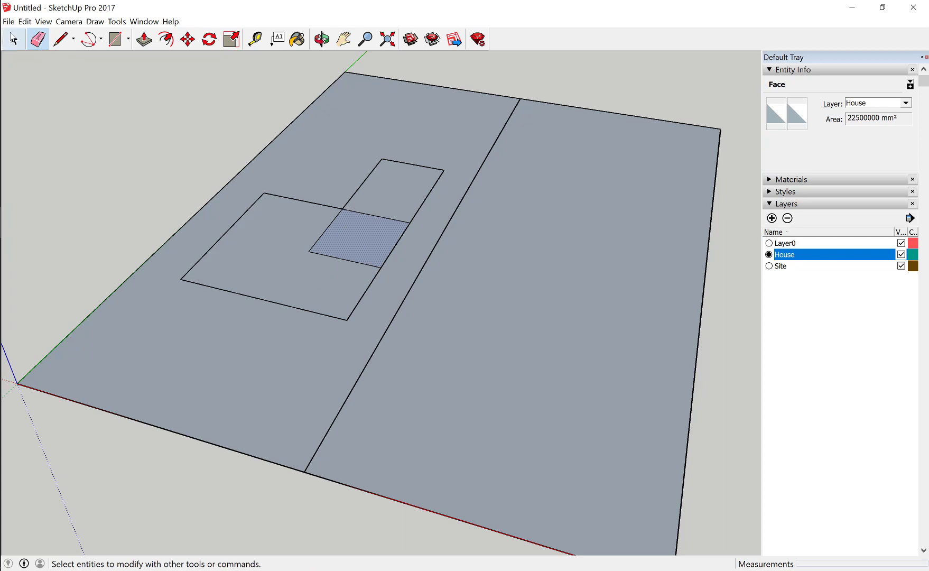
pyautogui.click(332, 222)
pyautogui.click(341, 257)
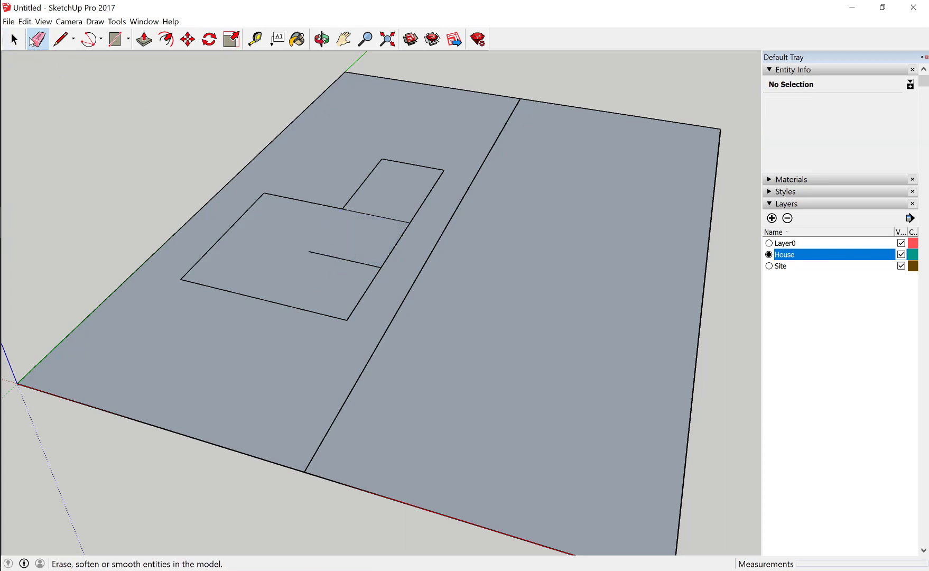
pyautogui.press('space')
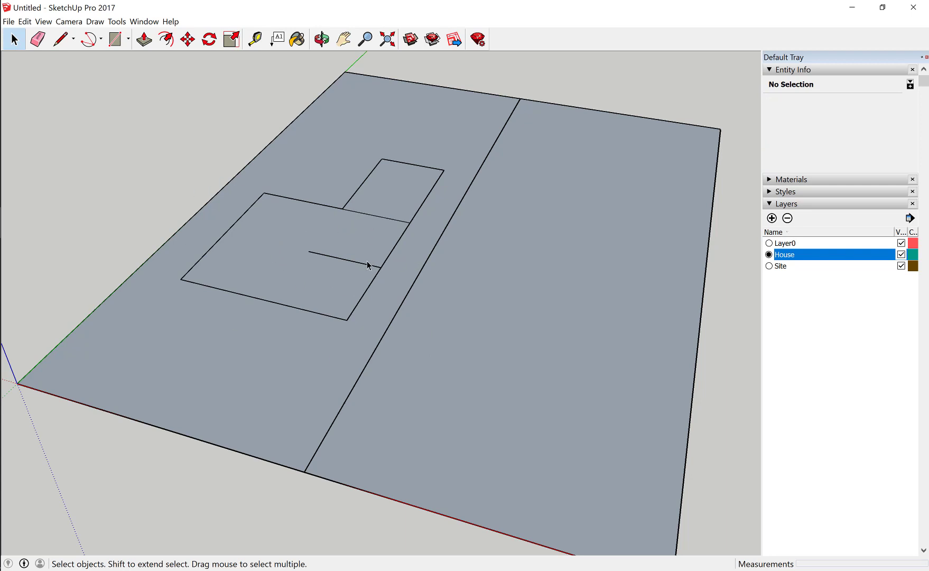
pyautogui.scroll(5, 338, 259)
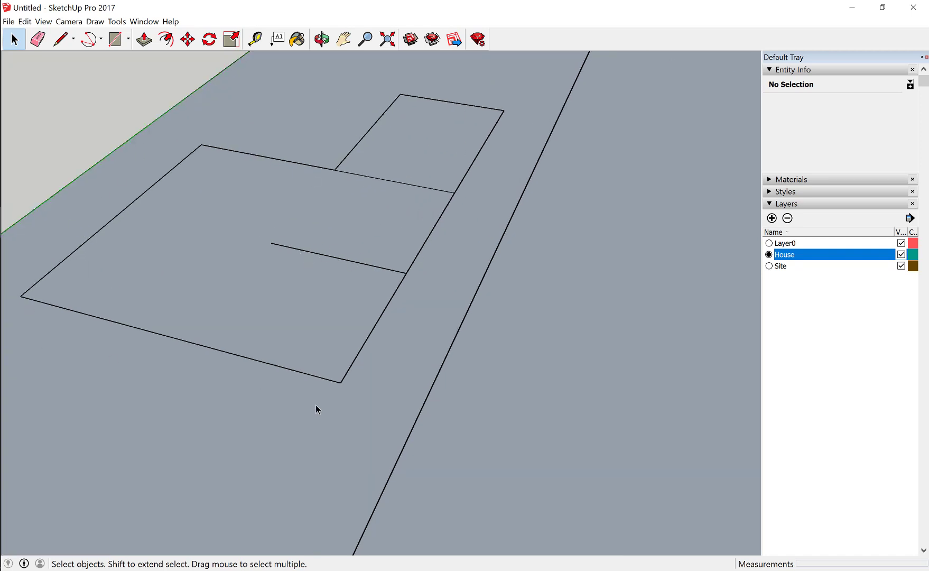
# Delete the leftover inner edge and the edge between the square and wing.
pyautogui.click(335, 262)
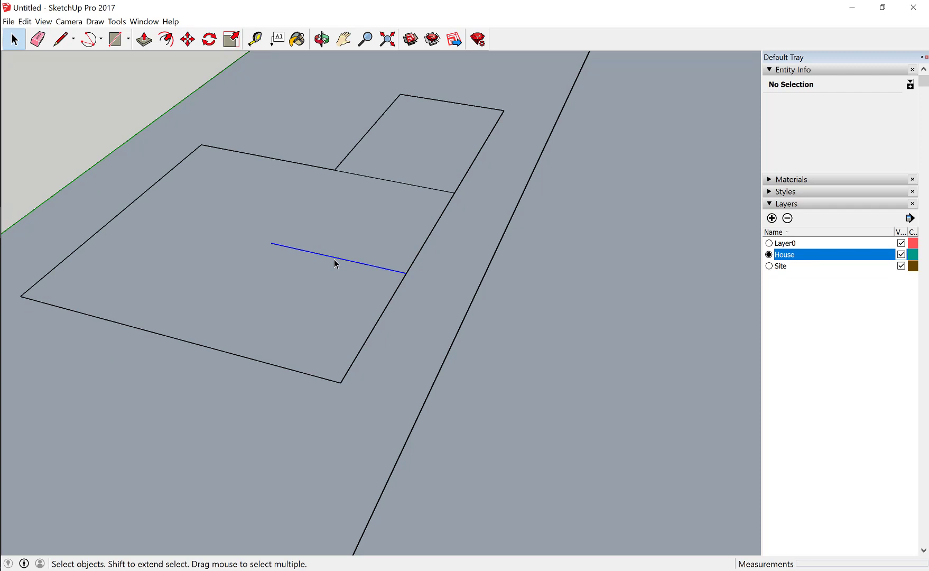
pyautogui.click(363, 208)
pyautogui.click(365, 265)
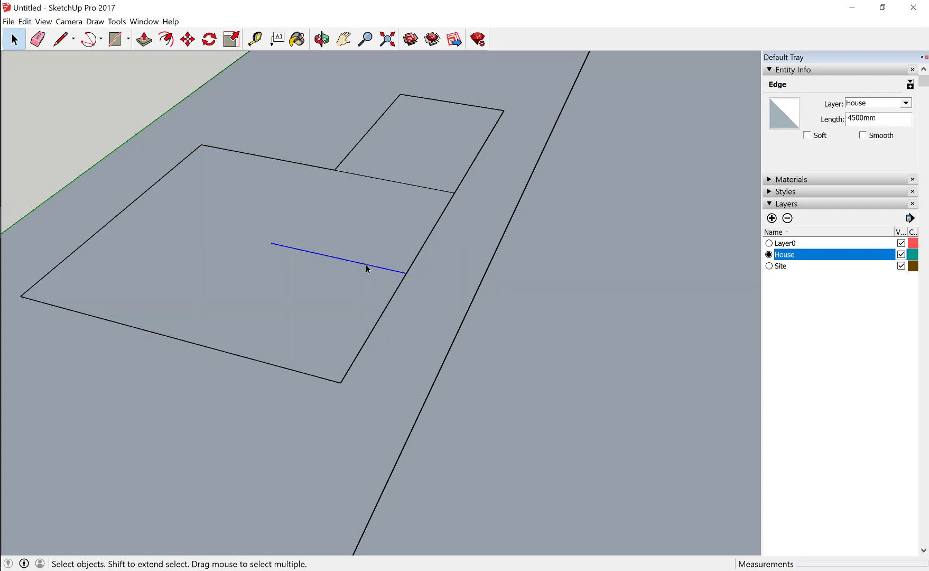
pyautogui.click(405, 183)
pyautogui.click(423, 151)
pyautogui.click(395, 211)
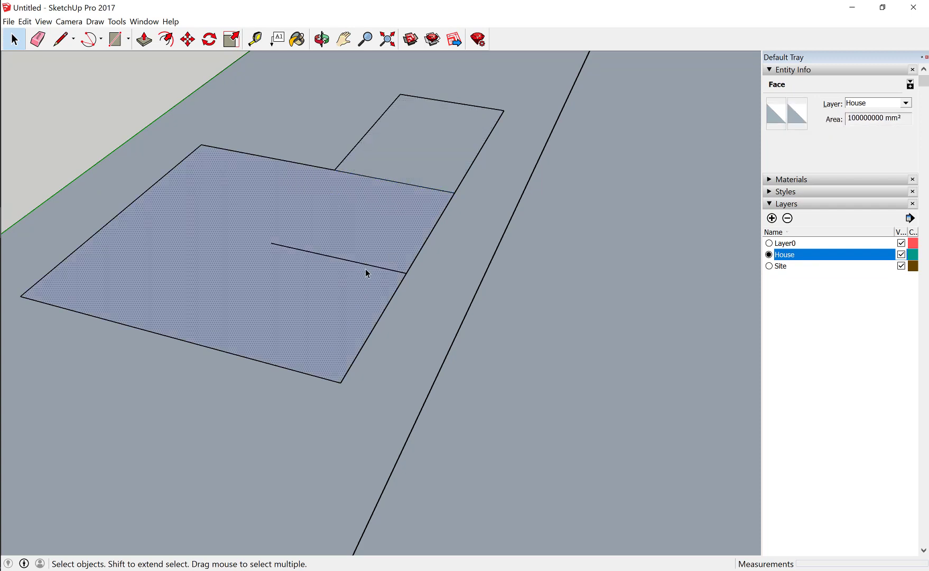
pyautogui.click(369, 266)
pyautogui.press('Delete')
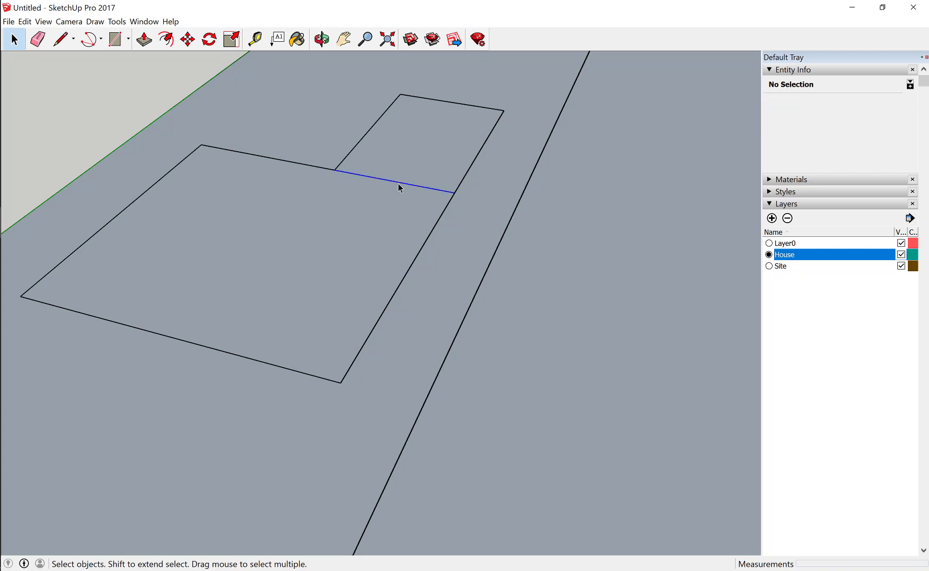
pyautogui.click(398, 184)
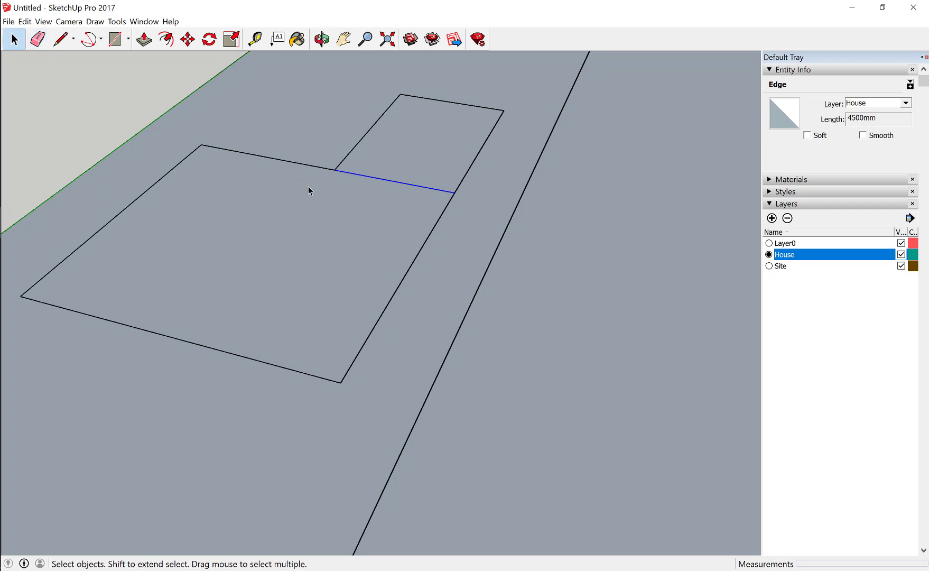
pyautogui.press('Delete')
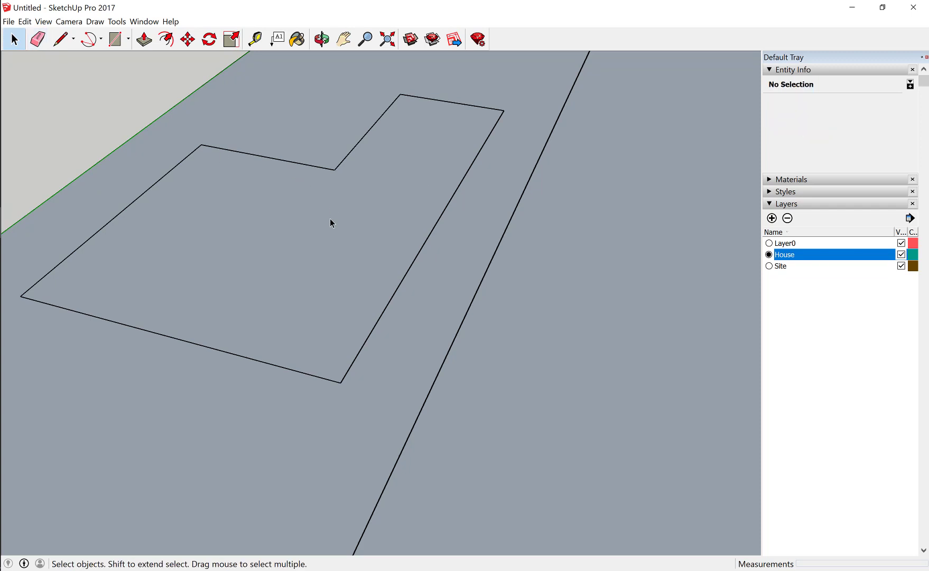
pyautogui.scroll(-3, 331, 222)
pyautogui.scroll(-3, 331, 222)
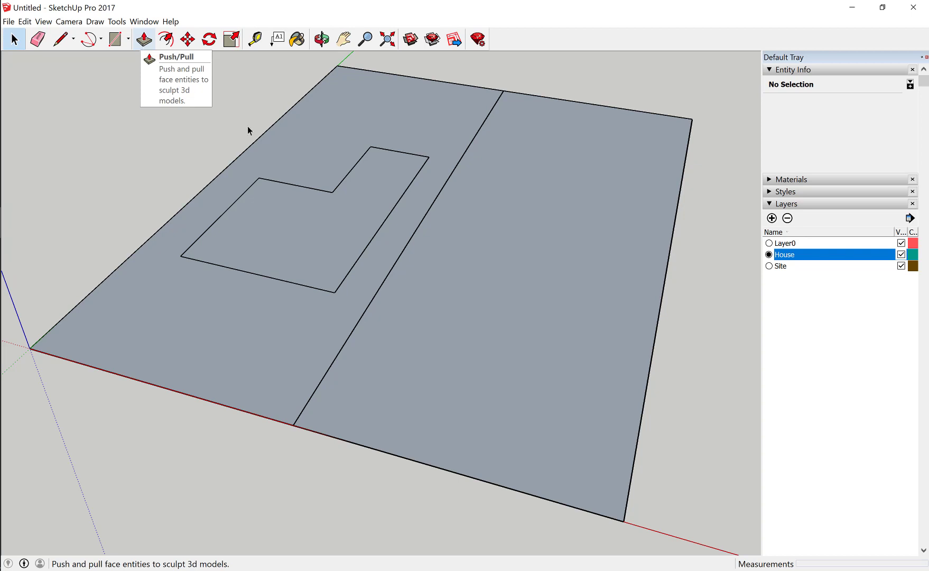
# Push/pull the L-shaped footprint face up 3000 mm.
pyautogui.moveTo(283, 149); pyautogui.dragTo(348, 228, button='middle')
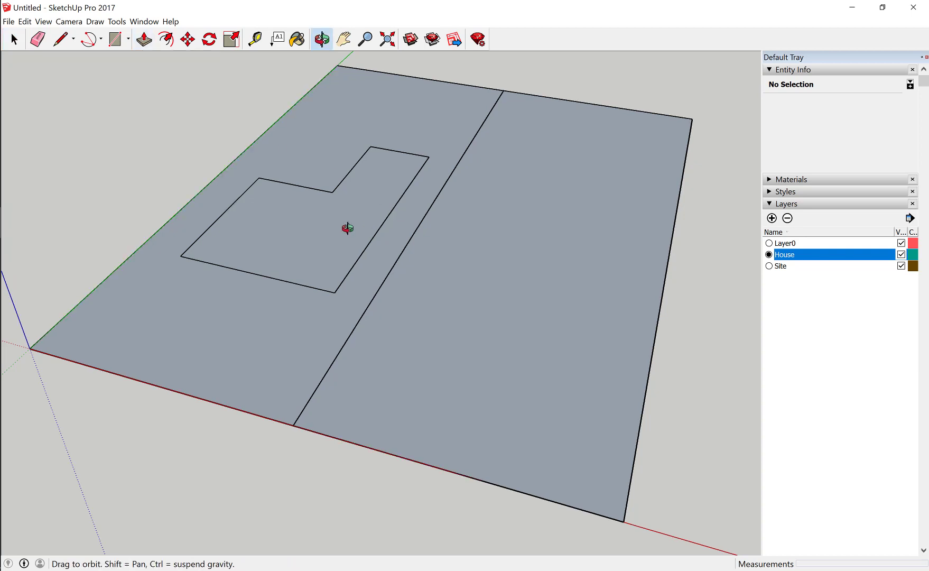
pyautogui.click(145, 40)
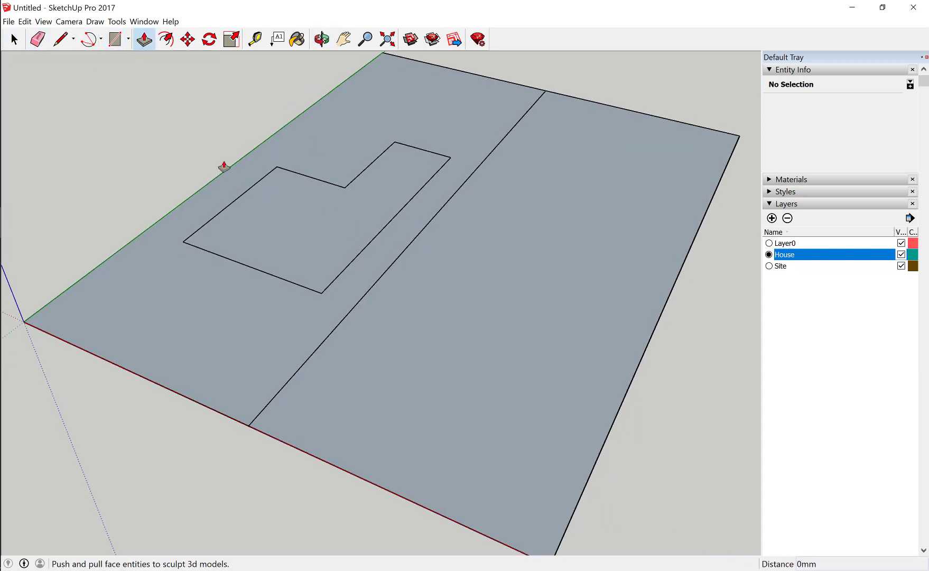
pyautogui.click(295, 219)
pyautogui.click(294, 219)
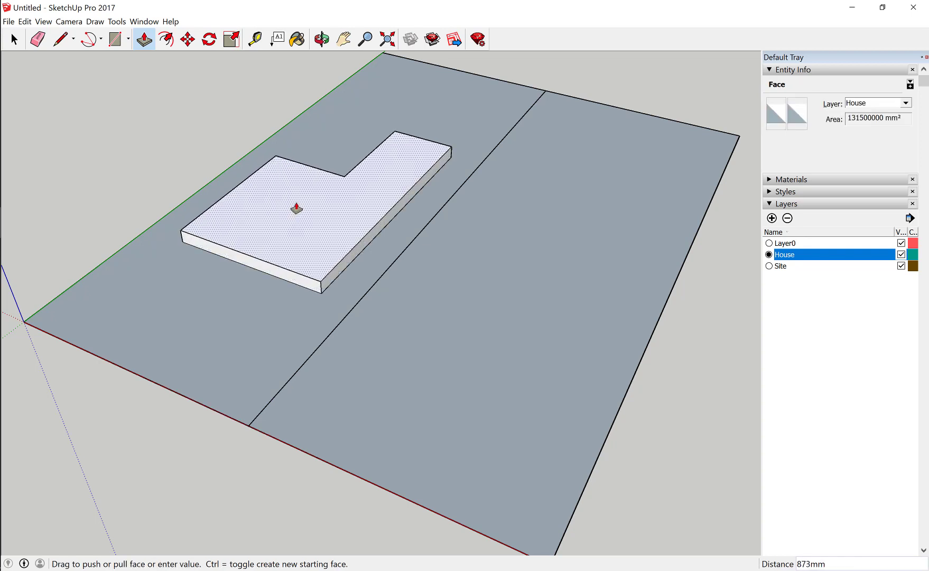
pyautogui.write('3')
pyautogui.write('000')
pyautogui.press('Return')
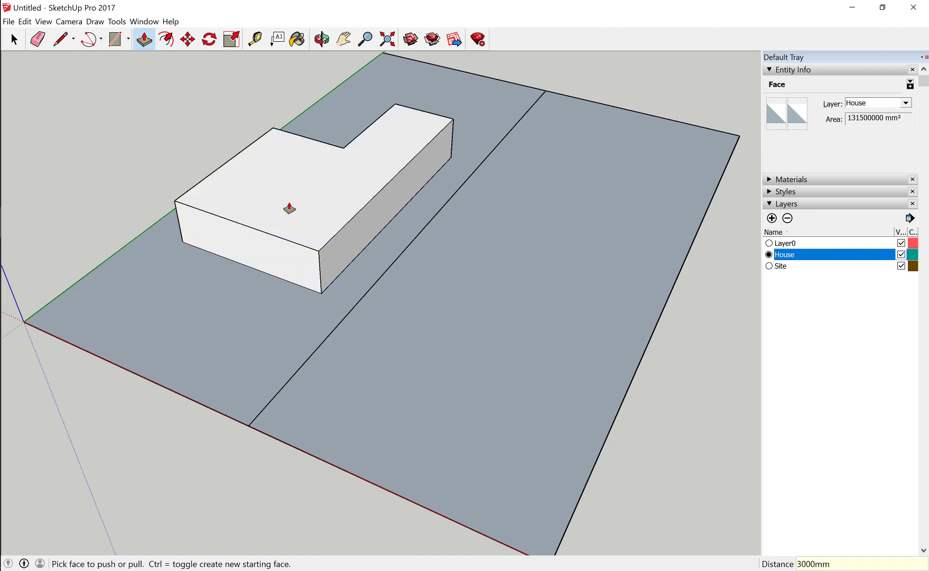
pyautogui.press('space')
pyautogui.moveTo(275, 182)
pyautogui.mouseDown(button='middle')
pyautogui.moveTo(255, 166)
pyautogui.moveTo(262, 205)
pyautogui.mouseUp(button='middle')
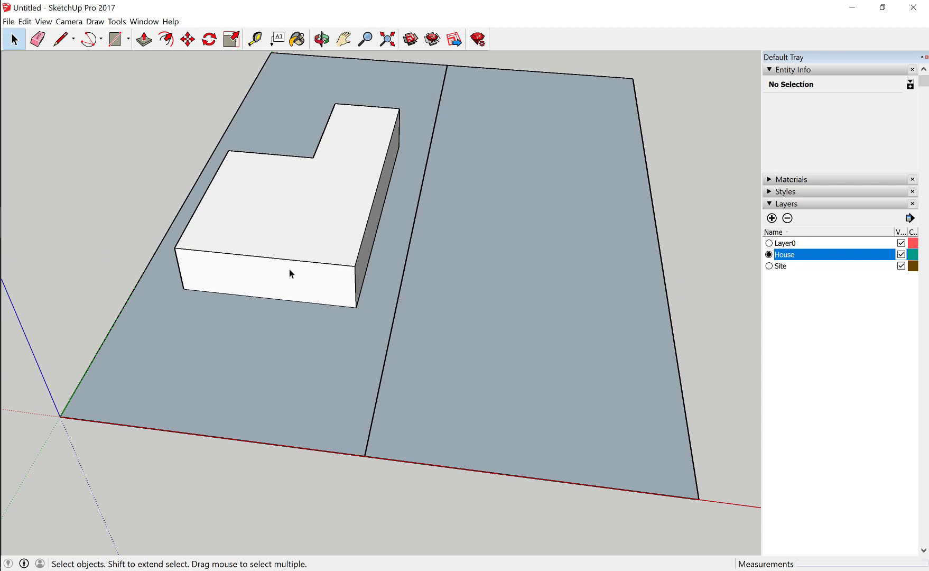
# Select every face and edge of the L-shaped block and make it a group.
pyautogui.tripleClick(305, 229)
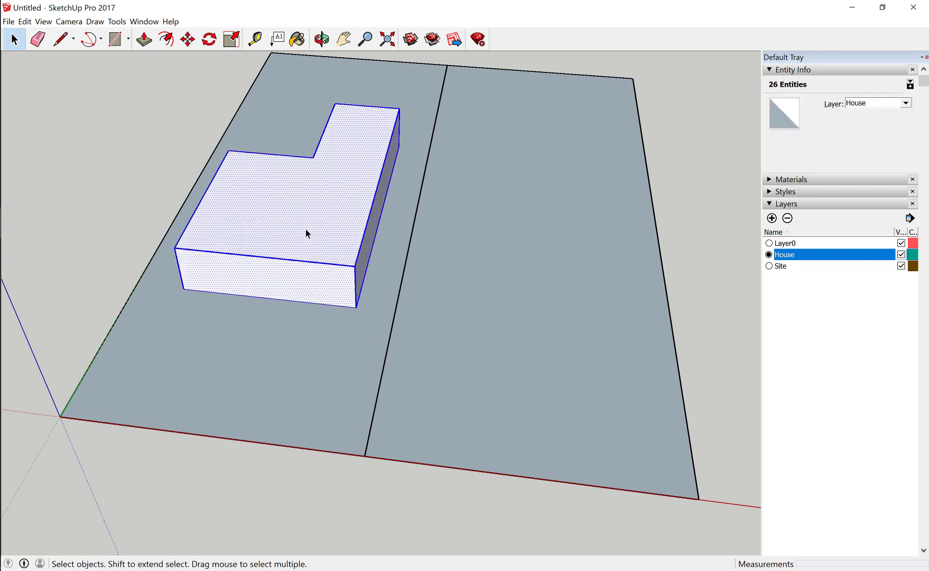
pyautogui.click(103, 151)
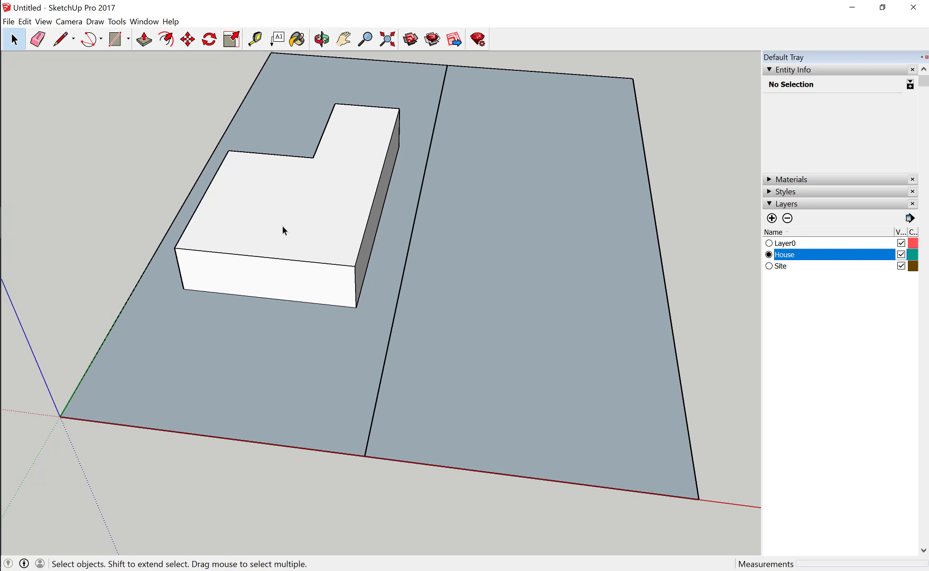
pyautogui.click(312, 216)
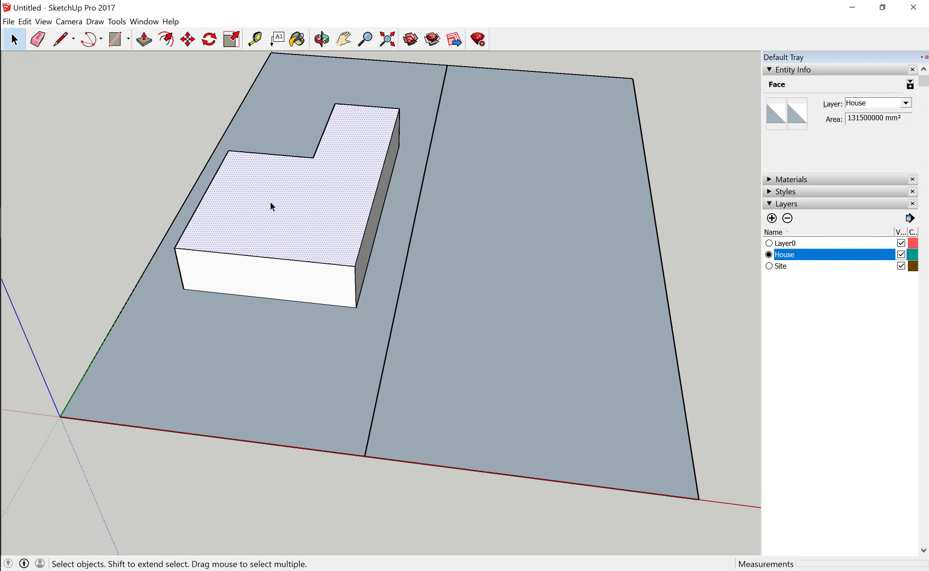
pyautogui.doubleClick(291, 201)
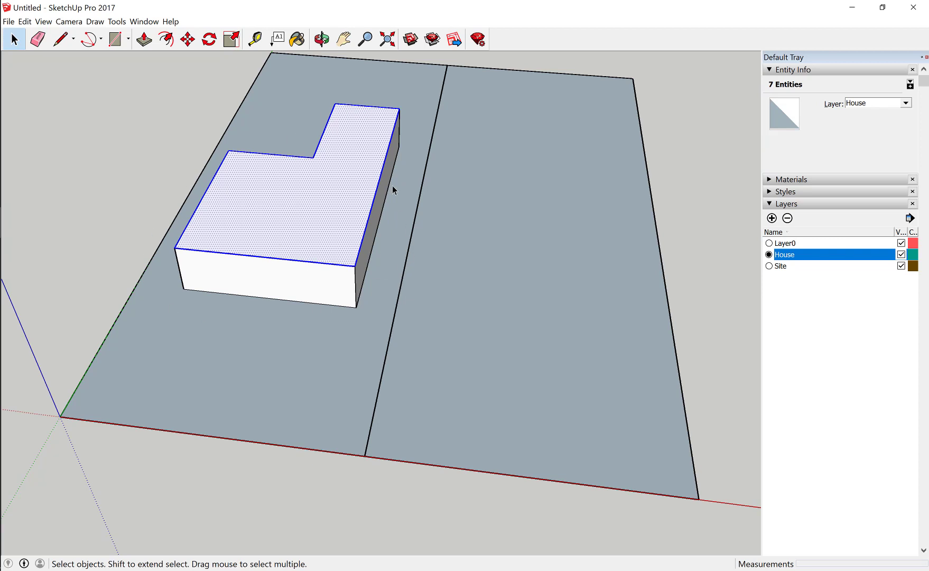
pyautogui.tripleClick(315, 209)
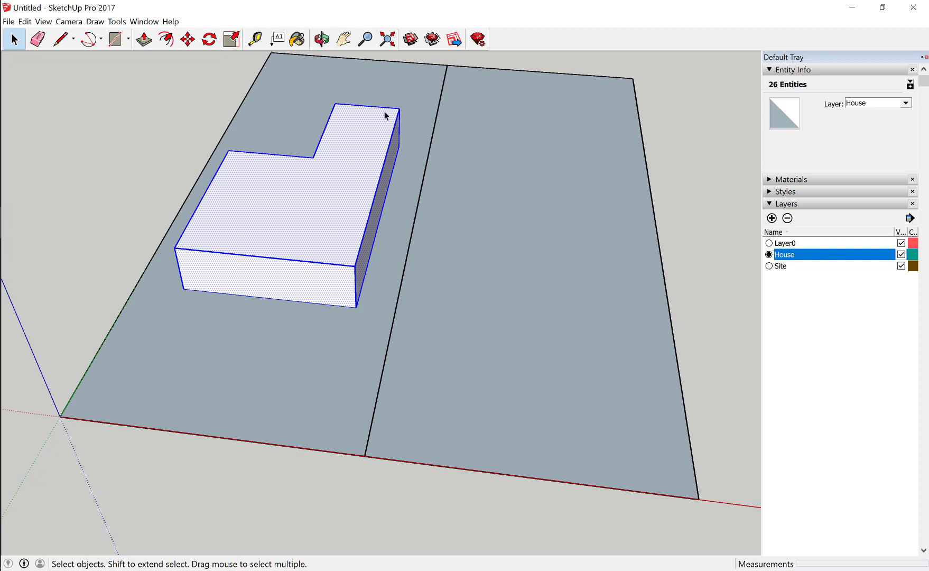
pyautogui.rightClick(345, 195)
pyautogui.click(396, 285)
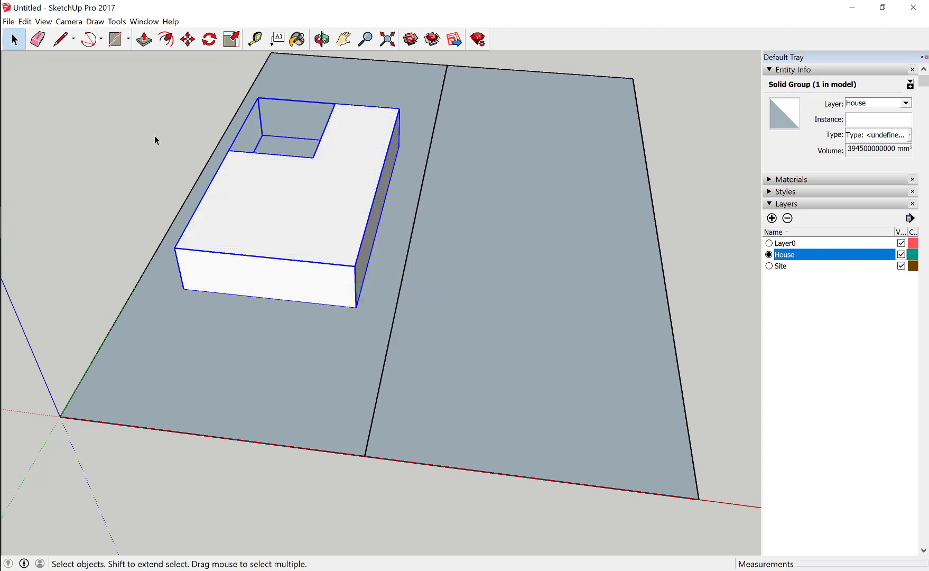
# Select the new group and orbit around it for a better look.
pyautogui.click(156, 139)
pyautogui.click(325, 249)
pyautogui.moveTo(172, 297); pyautogui.dragTo(114, 169, button='middle')
pyautogui.click(115, 170)
pyautogui.moveTo(294, 320); pyautogui.dragTo(165, 118, button='middle')
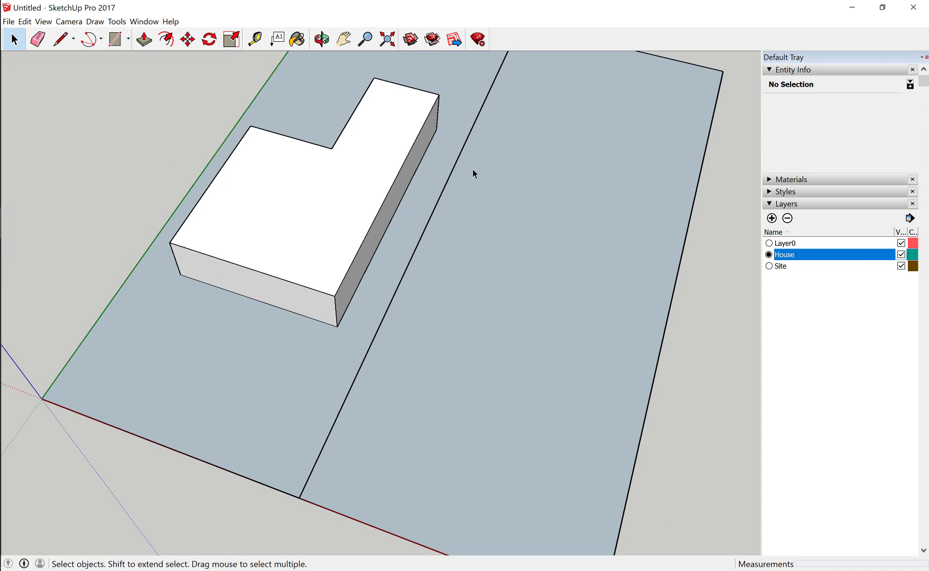
pyautogui.moveTo(344, 173); pyautogui.dragTo(347, 154, button='middle')
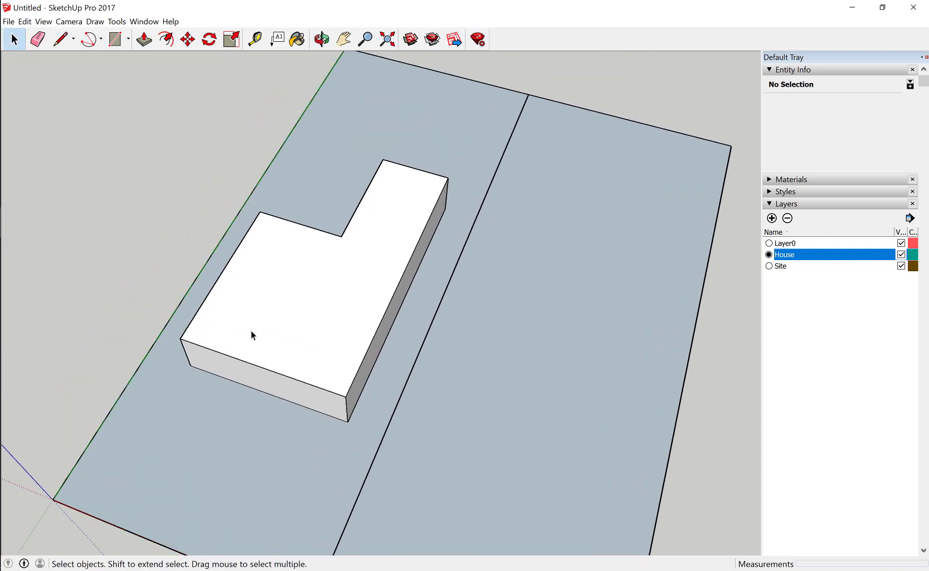
# Draw rectangles over the notch and the block's roof, then erase the interior roof edge.
pyautogui.click(115, 39)
pyautogui.click(341, 235)
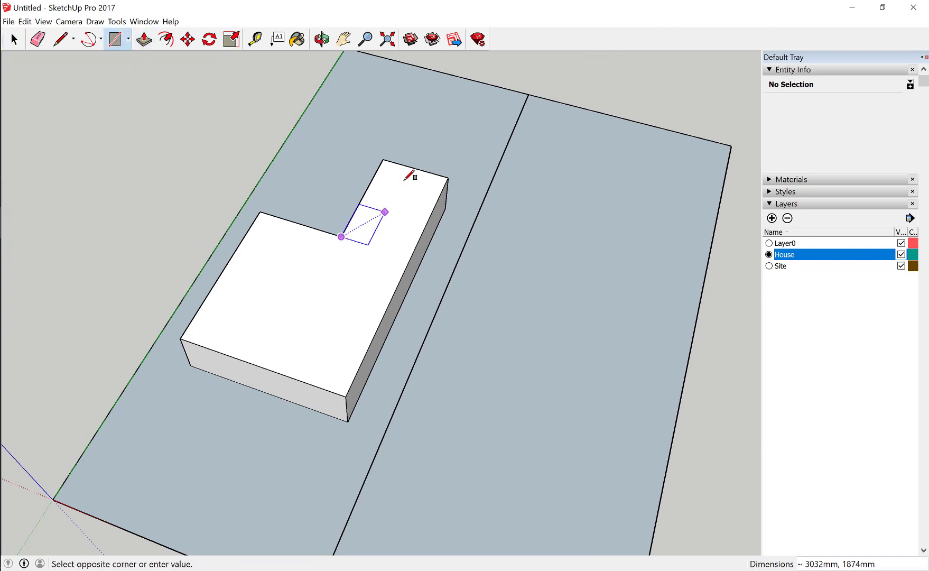
pyautogui.click(448, 177)
pyautogui.click(261, 213)
pyautogui.click(345, 395)
pyautogui.click(38, 39)
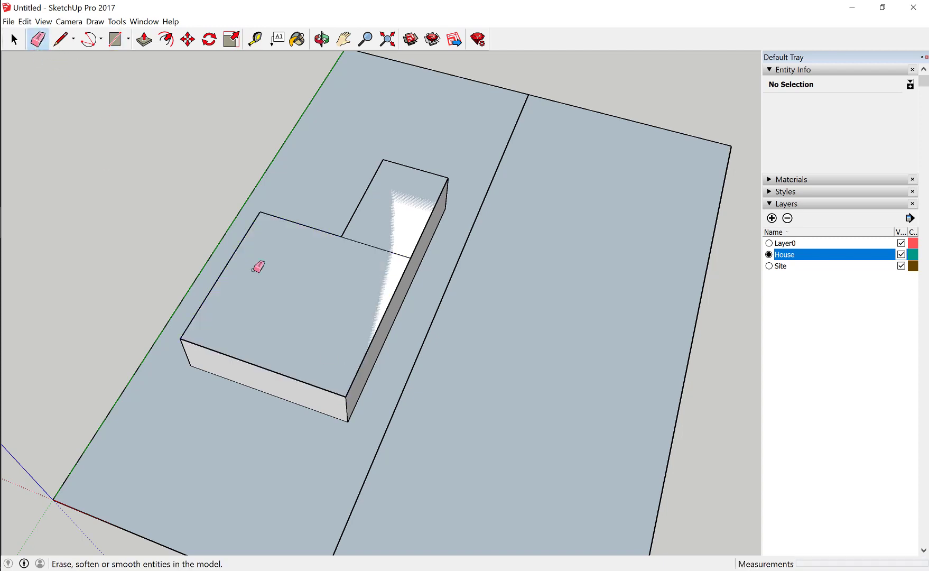
pyautogui.click(380, 243)
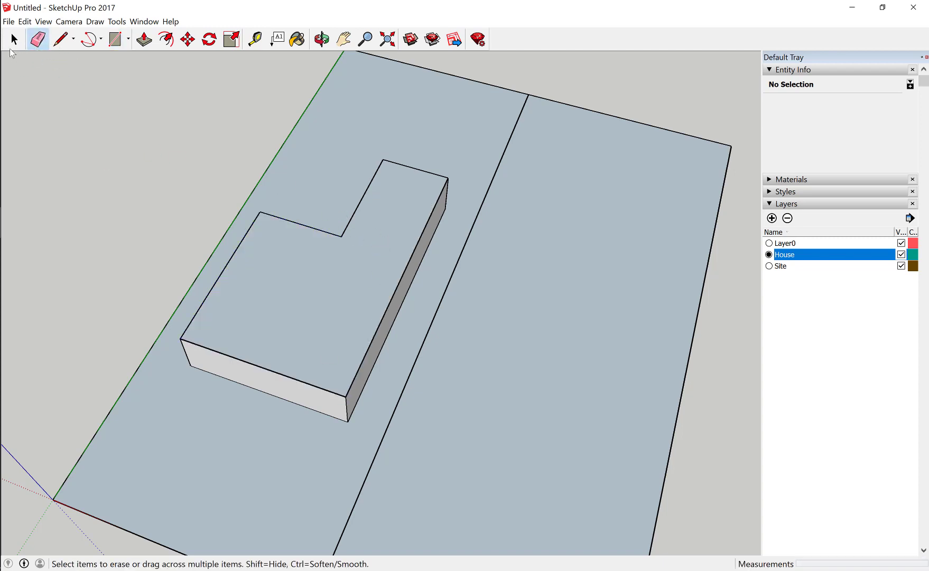
pyautogui.click(15, 40)
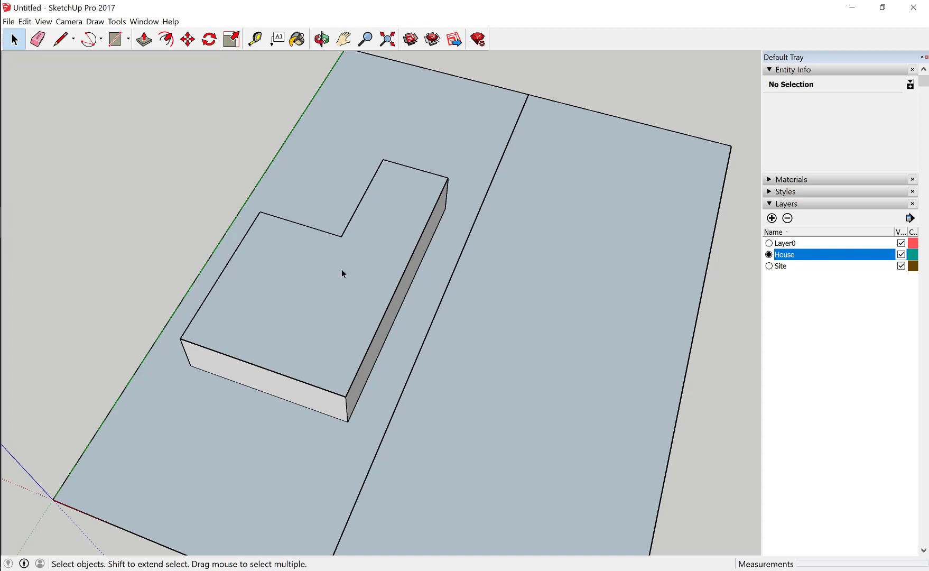
# Offset the L-shaped roof face's edge by 600 mm to form the overhang border.
pyautogui.click(166, 39)
pyautogui.click(167, 41)
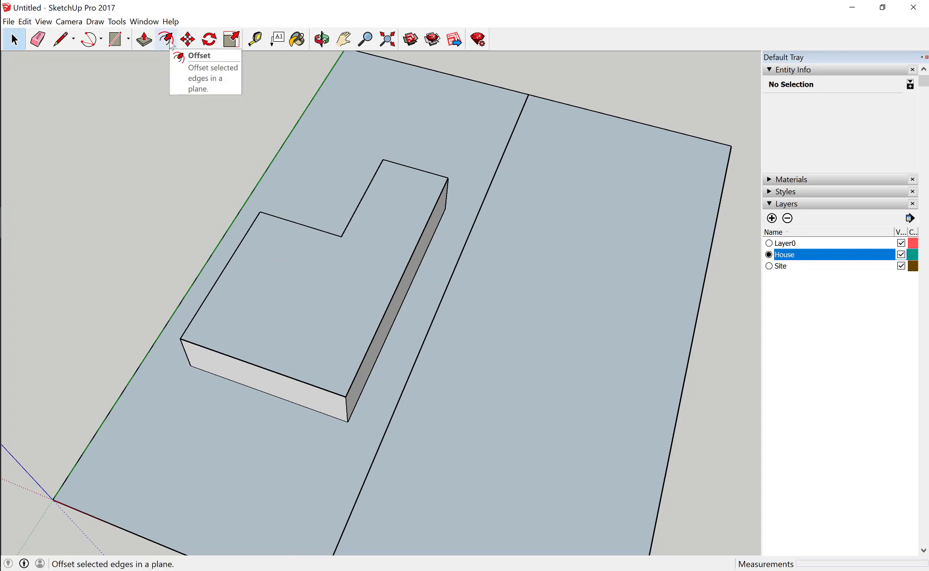
pyautogui.click(167, 40)
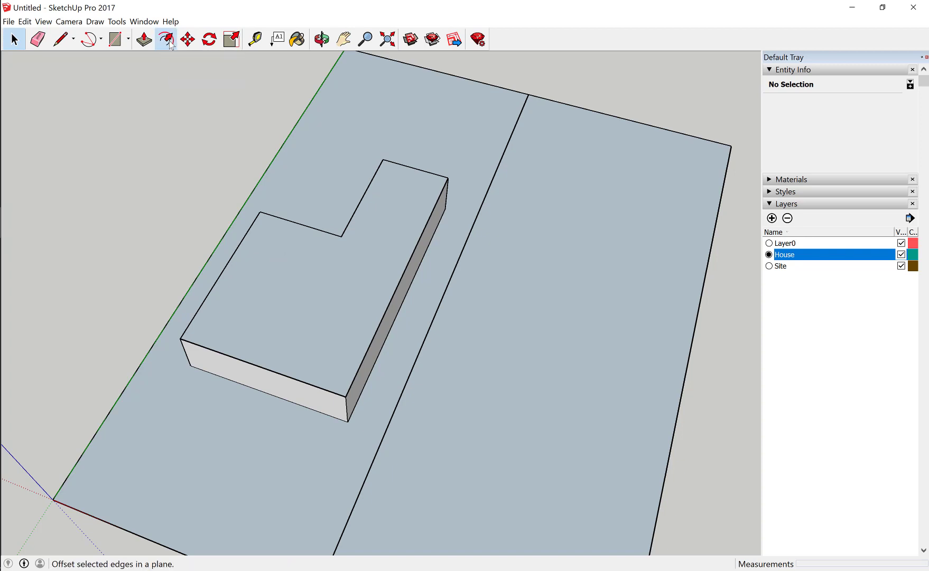
pyautogui.click(380, 301)
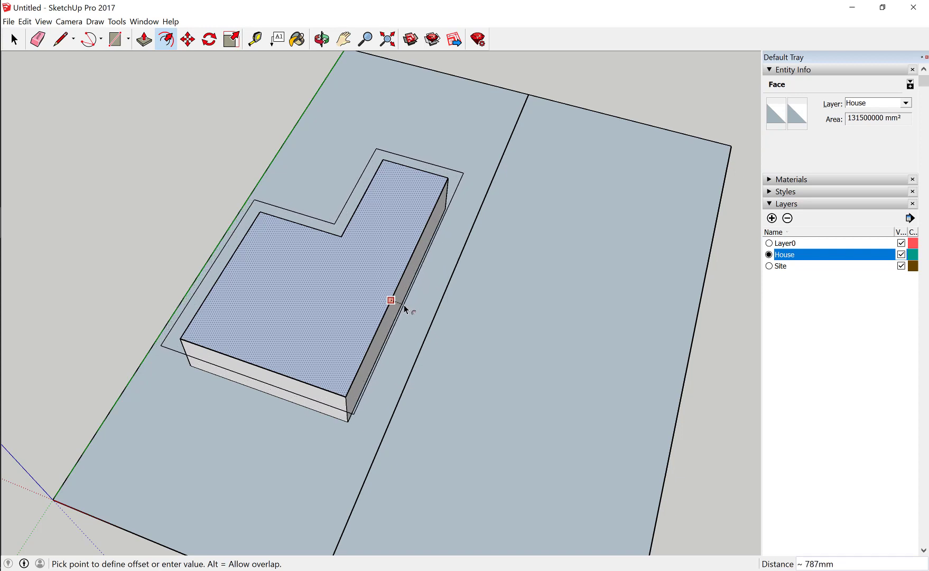
pyautogui.write('600')
pyautogui.press('Return')
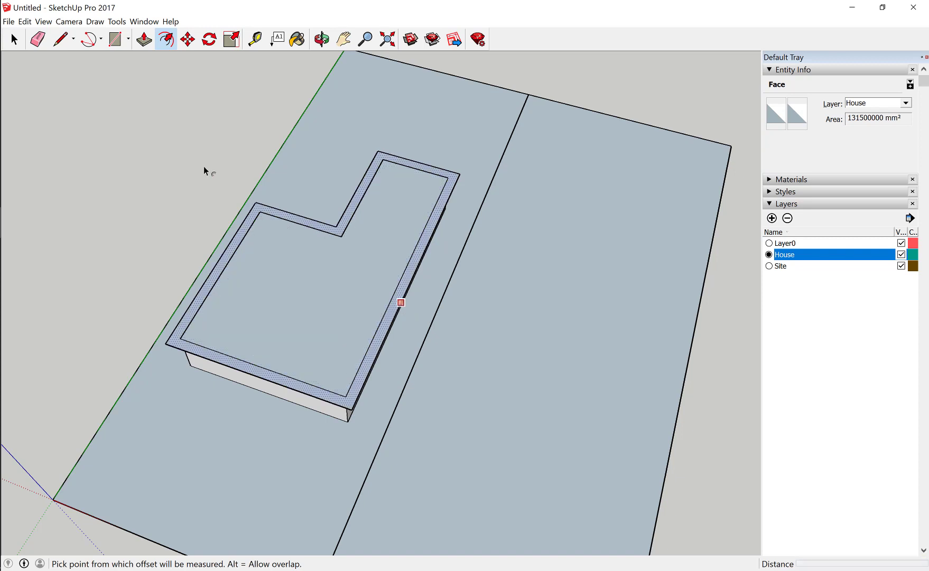
pyautogui.click(37, 39)
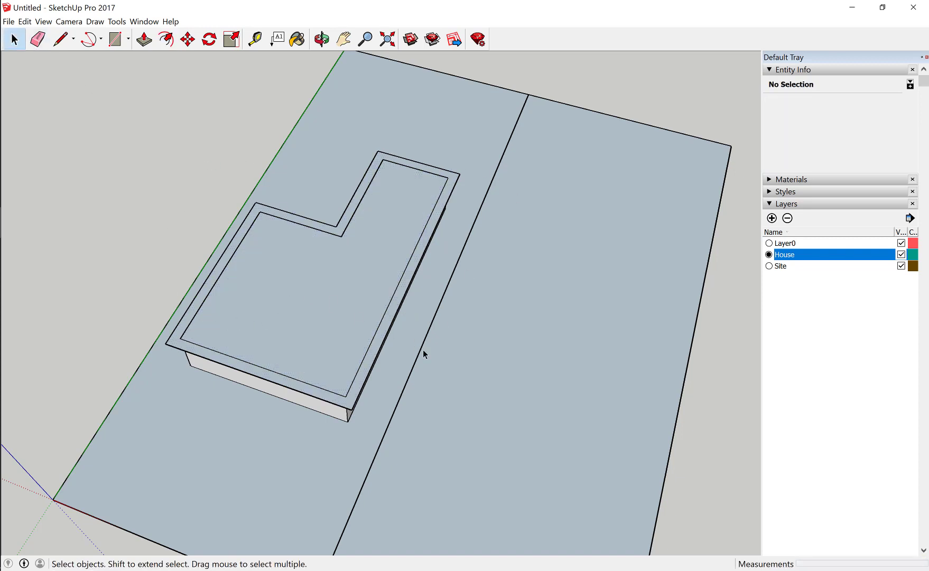
# Remove an inner outline edge and select the whole roof face (165340000 mm²).
pyautogui.moveTo(277, 339)
pyautogui.mouseDown(button='middle')
pyautogui.moveTo(168, 218)
pyautogui.moveTo(266, 234)
pyautogui.mouseUp(button='middle')
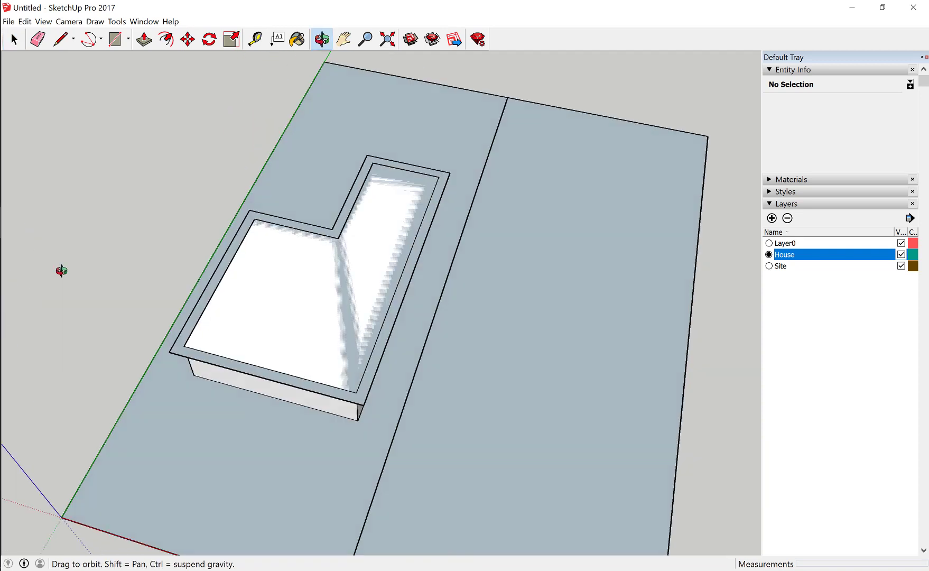
pyautogui.click(249, 232)
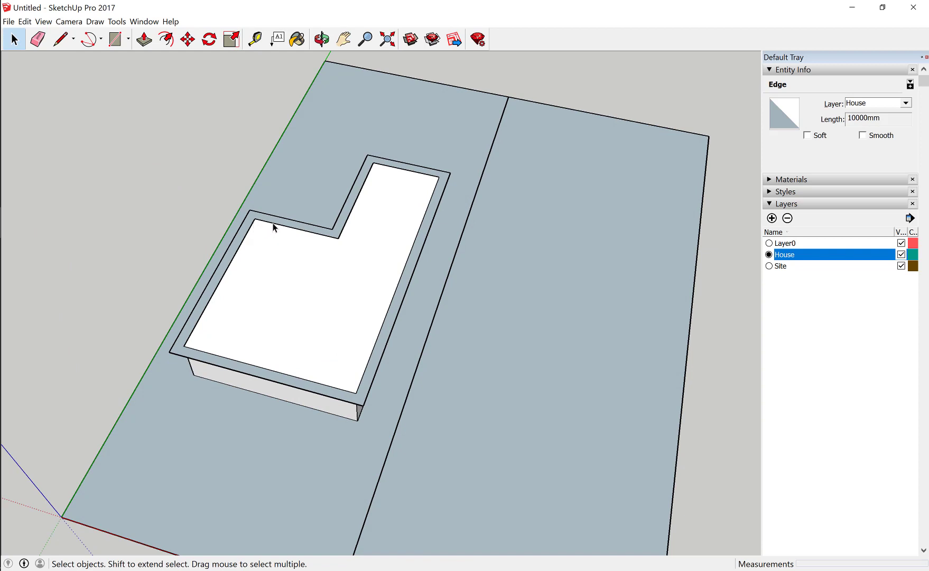
pyautogui.press('Escape')
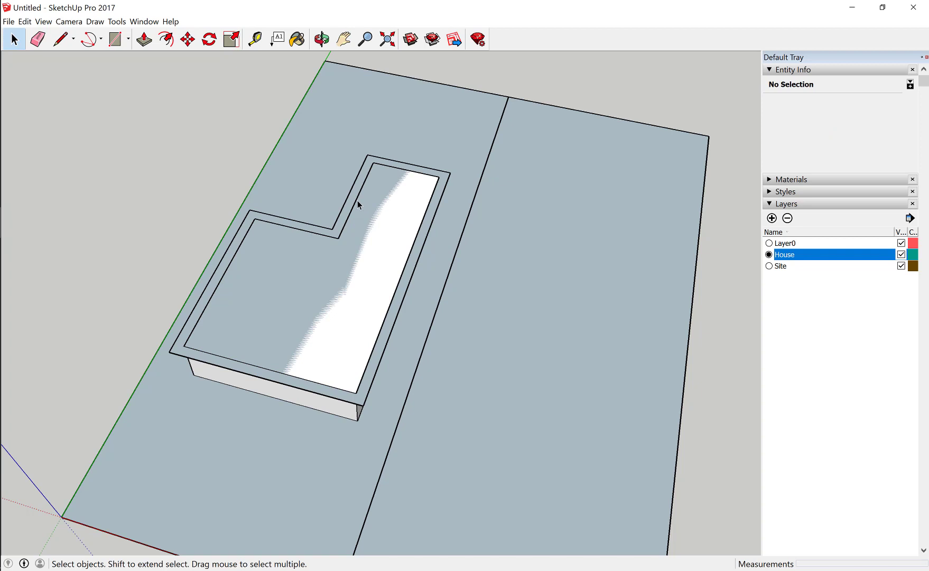
pyautogui.click(440, 197)
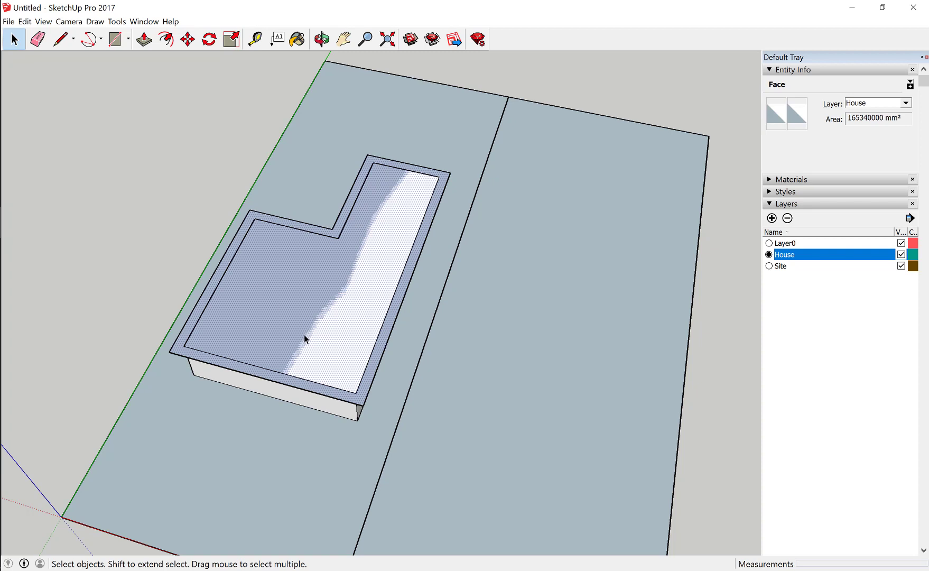
pyautogui.click(144, 40)
pyautogui.moveTo(311, 295); pyautogui.dragTo(310, 292)
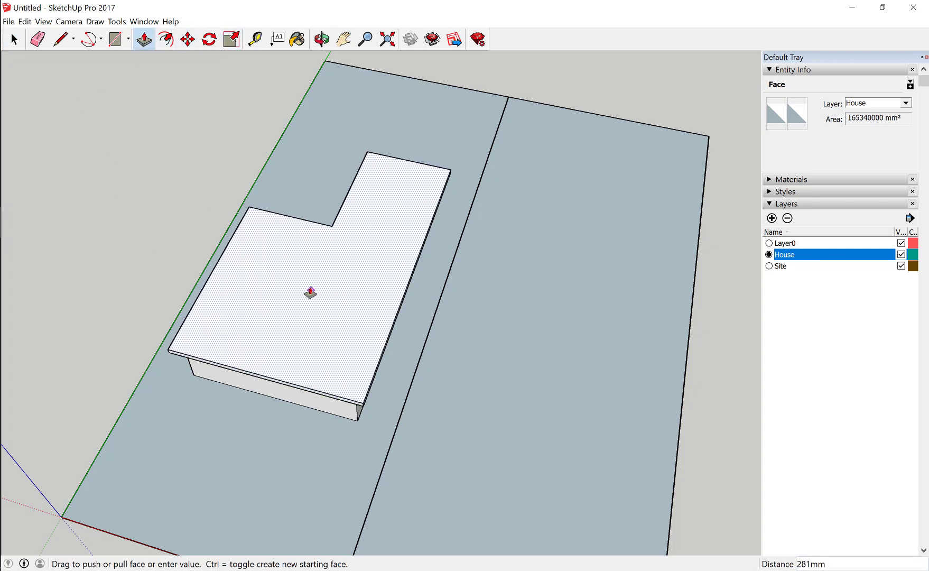
pyautogui.write('15')
pyautogui.write('00')
pyautogui.press('Return')
pyautogui.press('space')
pyautogui.moveTo(188, 264); pyautogui.dragTo(174, 217, button='middle')
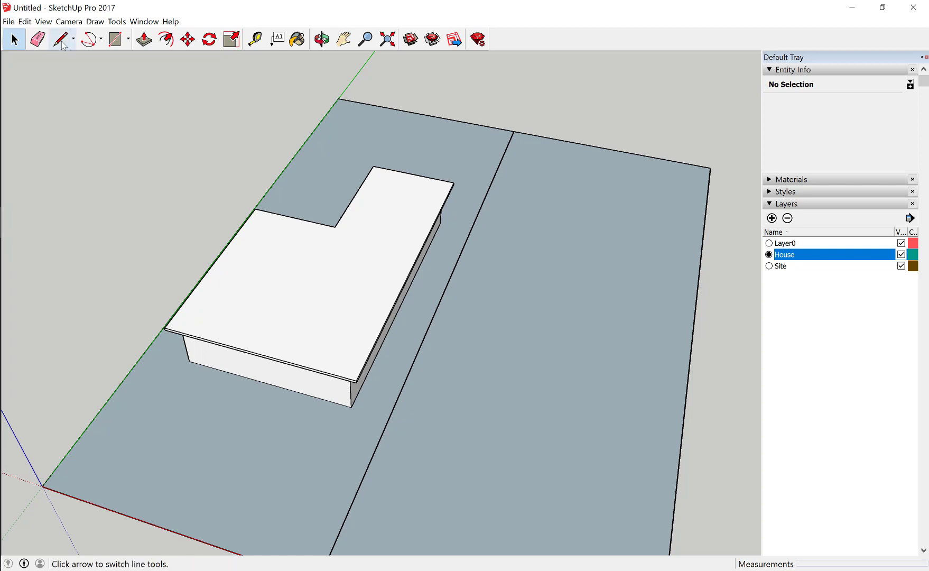
pyautogui.scroll(3, 218, 342)
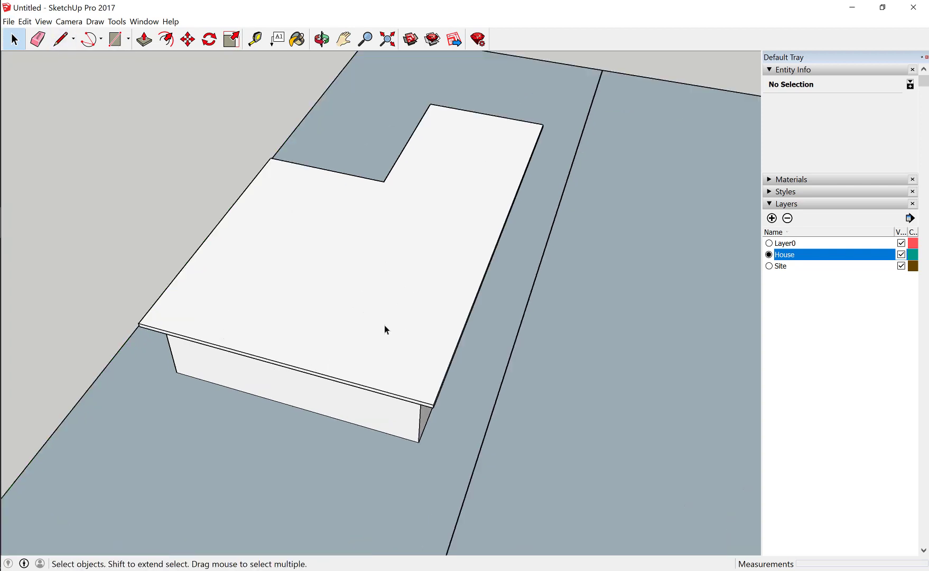
pyautogui.moveTo(370, 195); pyautogui.dragTo(331, 269, button='middle')
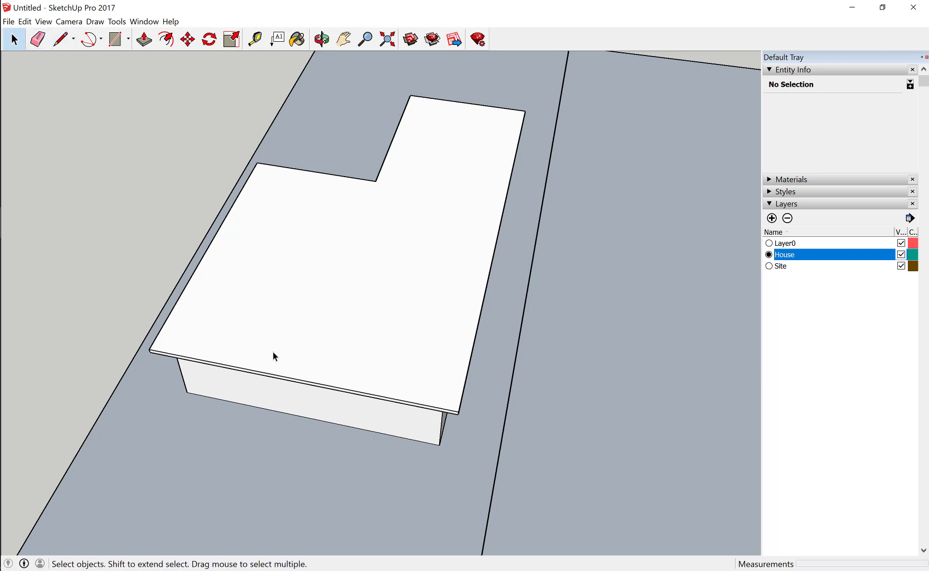
# Copy the front roof edge 45° about the front-left corner as the first hip line.
pyautogui.click(282, 378)
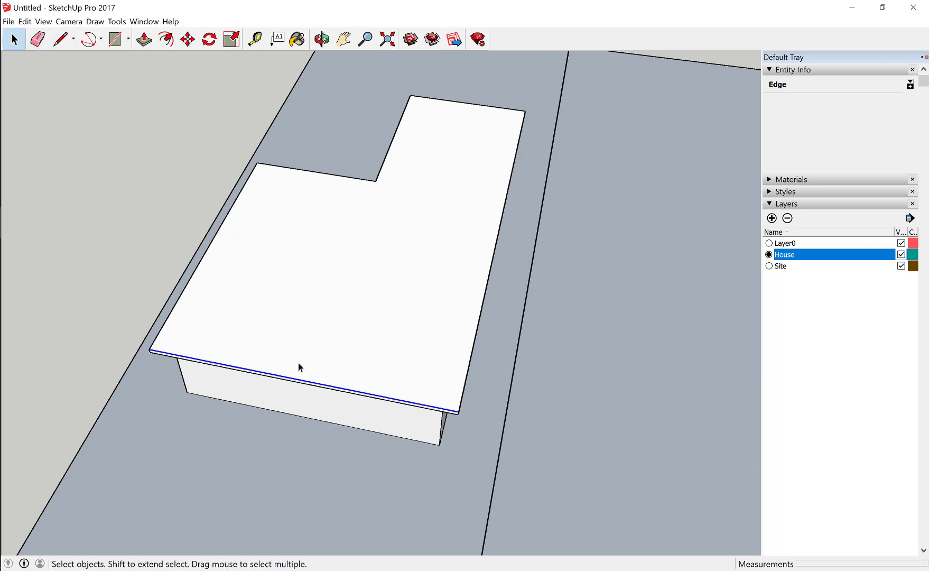
pyautogui.click(210, 41)
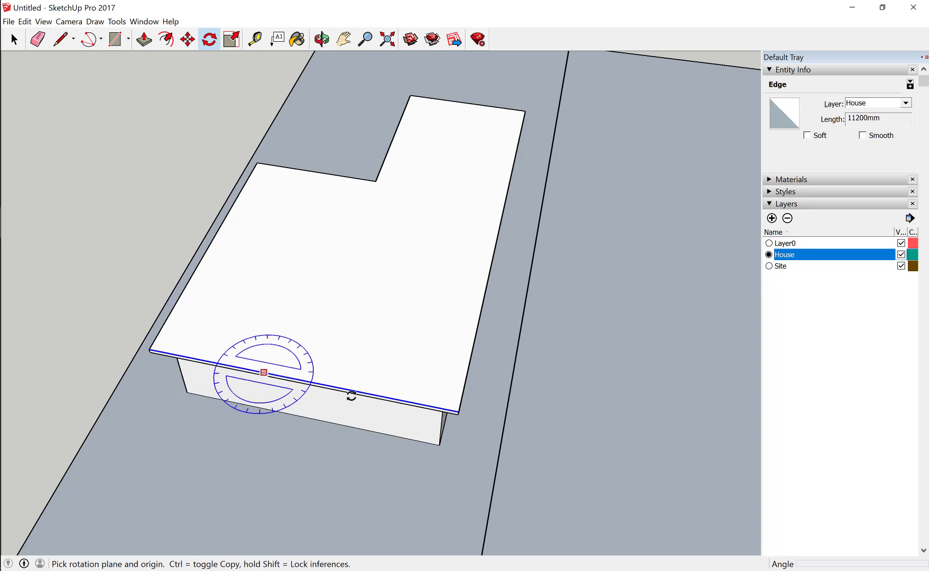
pyautogui.moveTo(467, 410)
pyautogui.mouseDown(button='middle')
pyautogui.moveTo(212, 373)
pyautogui.moveTo(269, 355)
pyautogui.mouseUp(button='middle')
pyautogui.scroll(2, 280, 349)
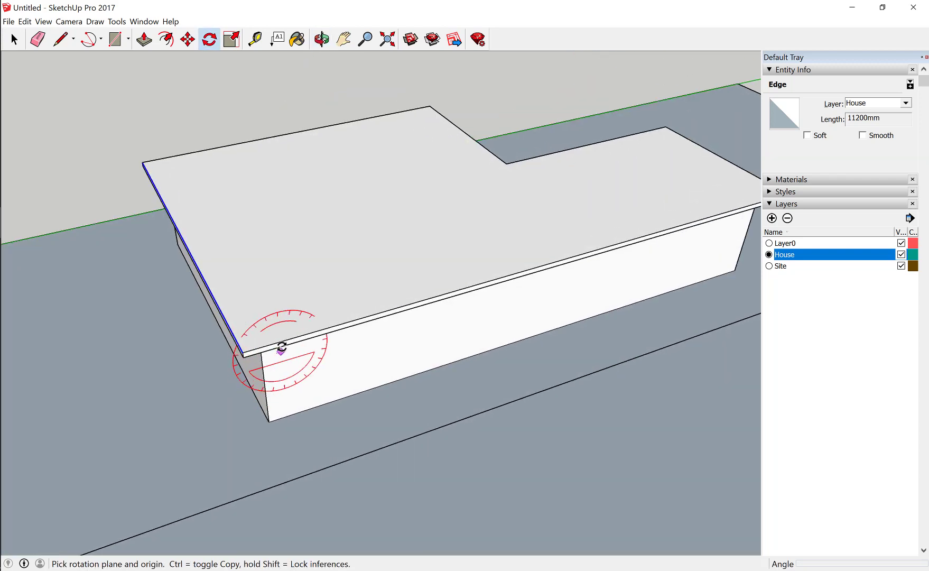
pyautogui.moveTo(258, 392)
pyautogui.mouseDown(button='middle')
pyautogui.moveTo(595, 439)
pyautogui.moveTo(486, 421)
pyautogui.mouseUp(button='middle')
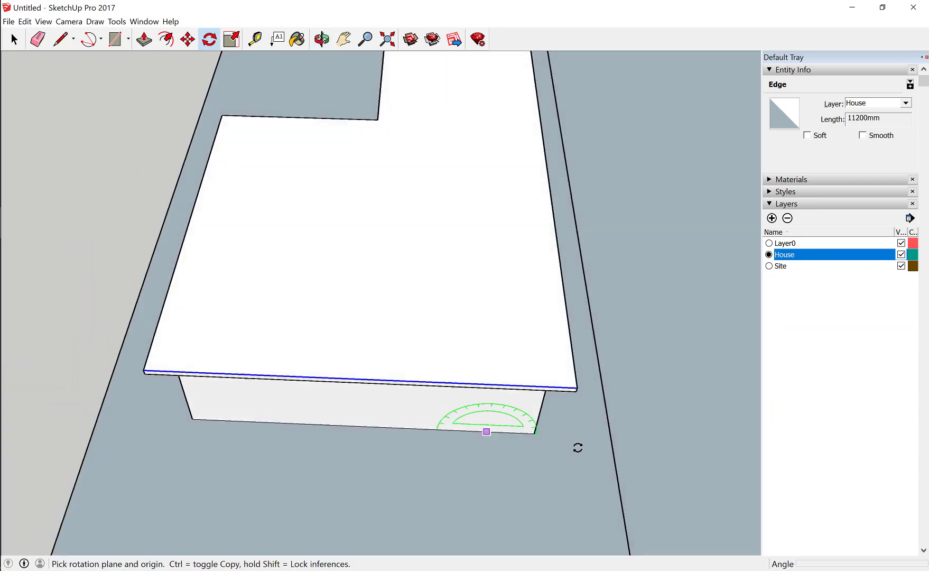
pyautogui.click(147, 371)
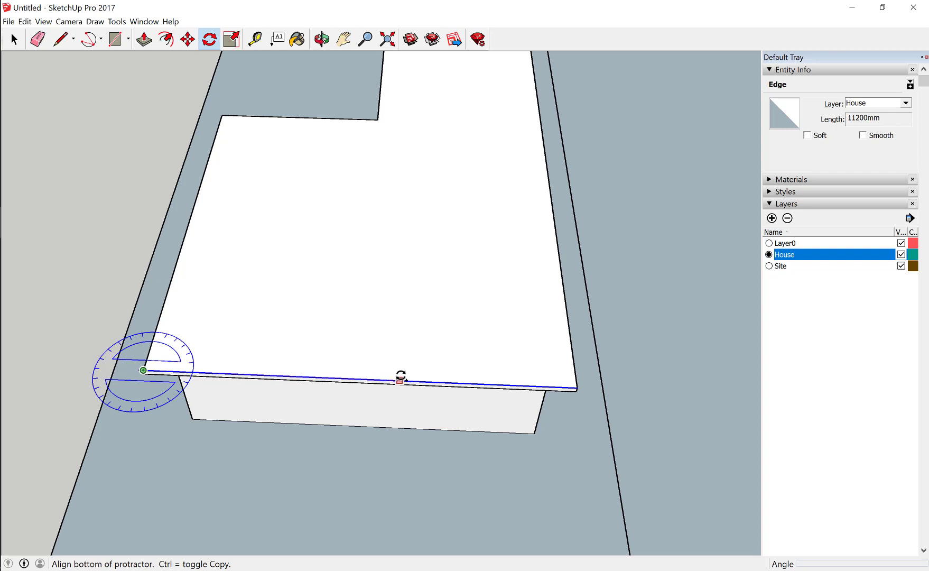
pyautogui.click(400, 379)
pyautogui.write('45')
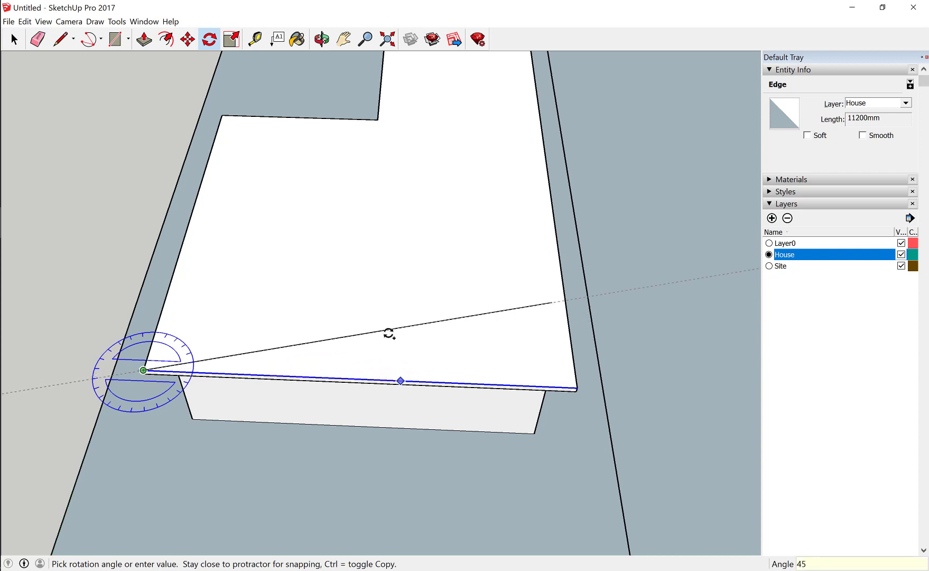
pyautogui.press('Return')
pyautogui.press('space')
# Copy the front roof edge 45° about the front-right corner as the second hip line.
pyautogui.click(384, 335)
pyautogui.click(403, 382)
pyautogui.press('l')
pyautogui.click(209, 39)
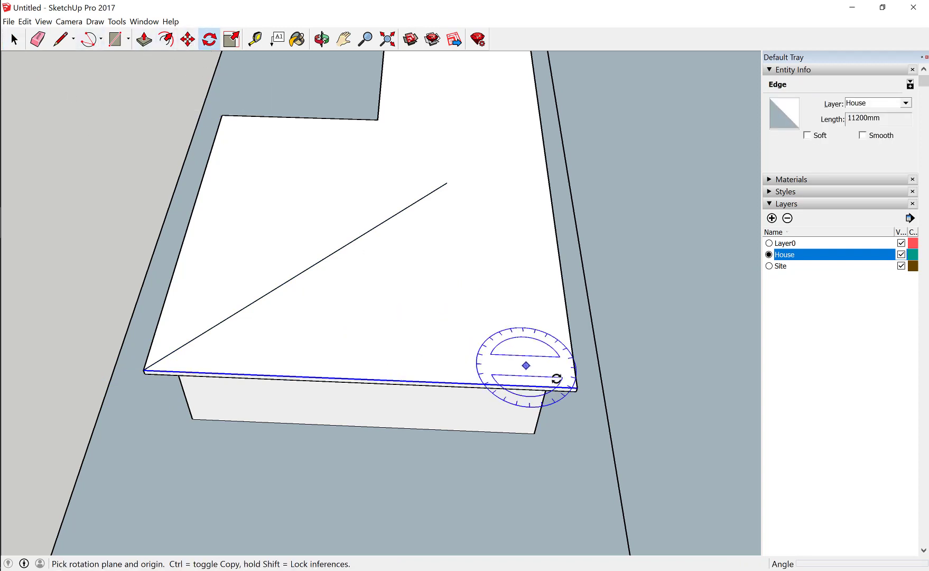
pyautogui.click(575, 387)
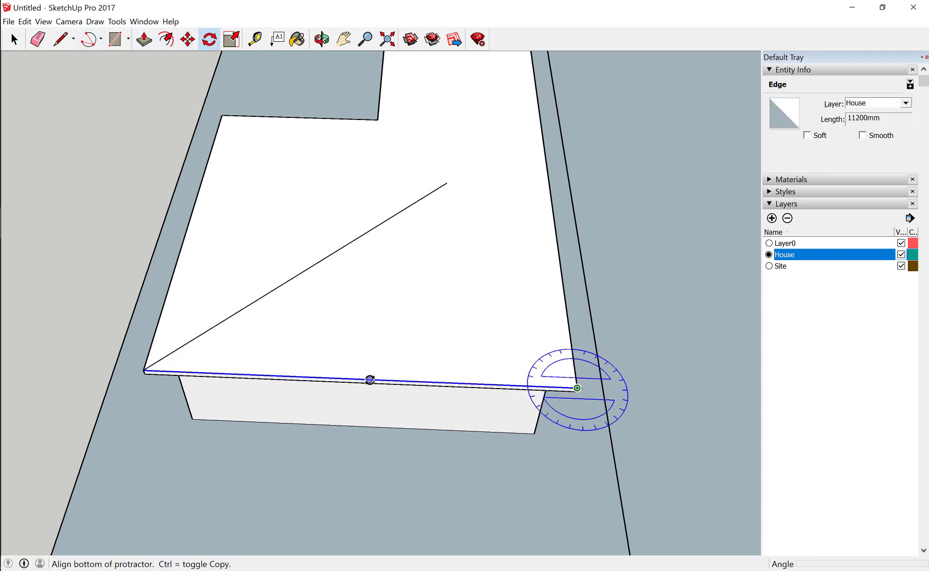
pyautogui.click(369, 373)
pyautogui.press('ctrl')
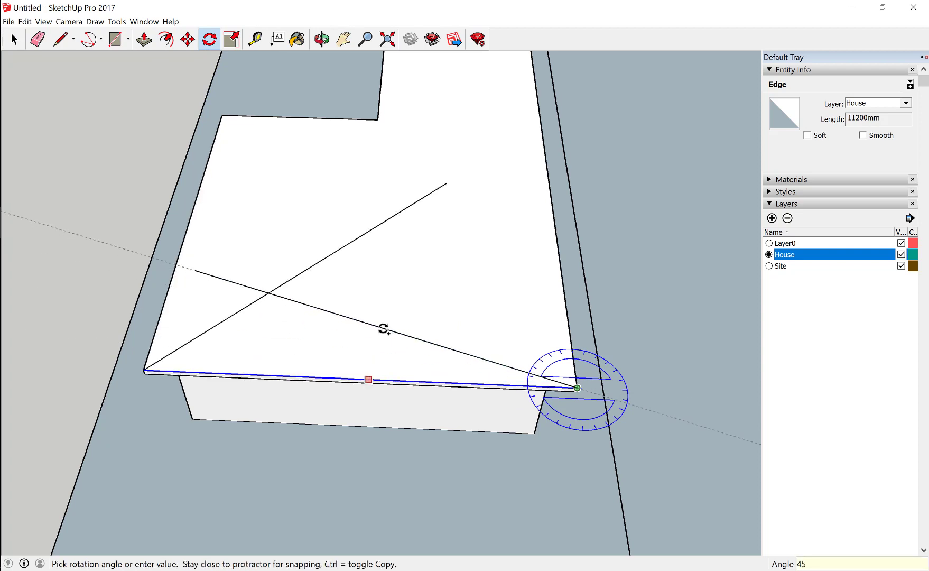
pyautogui.press('Return')
pyautogui.click(14, 38)
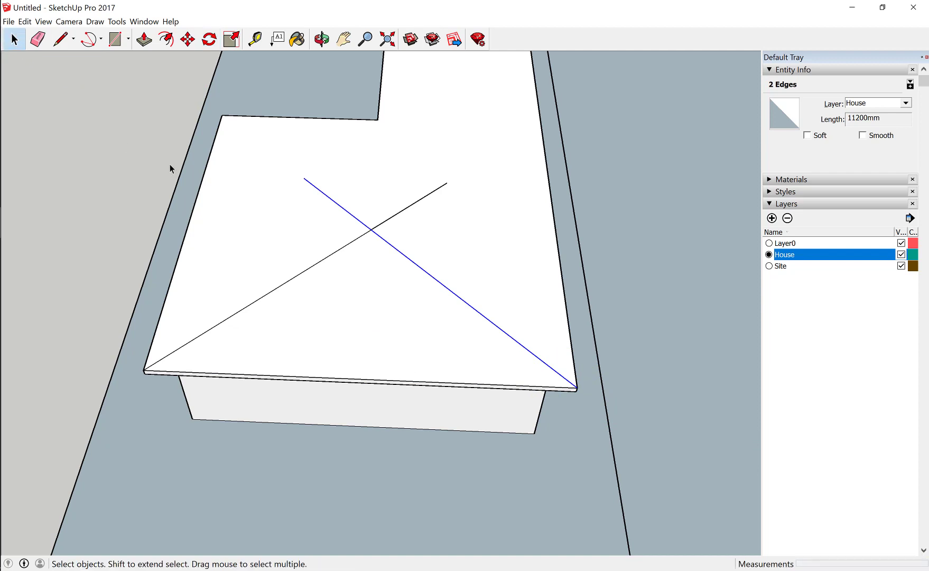
# Delete the hip line's overshoot beyond the point where the two hips cross.
pyautogui.moveTo(211, 169)
pyautogui.mouseDown(button='middle')
pyautogui.moveTo(236, 226)
pyautogui.moveTo(227, 254)
pyautogui.mouseUp(button='middle')
pyautogui.moveTo(271, 210); pyautogui.dragTo(275, 407, button='middle')
pyautogui.click(61, 38)
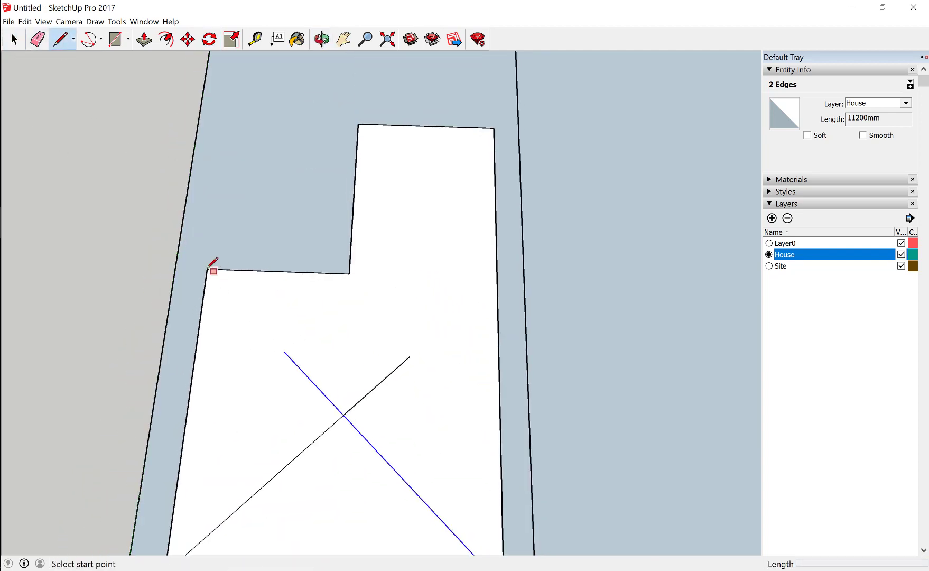
pyautogui.click(38, 39)
pyautogui.scroll(2, 240, 297)
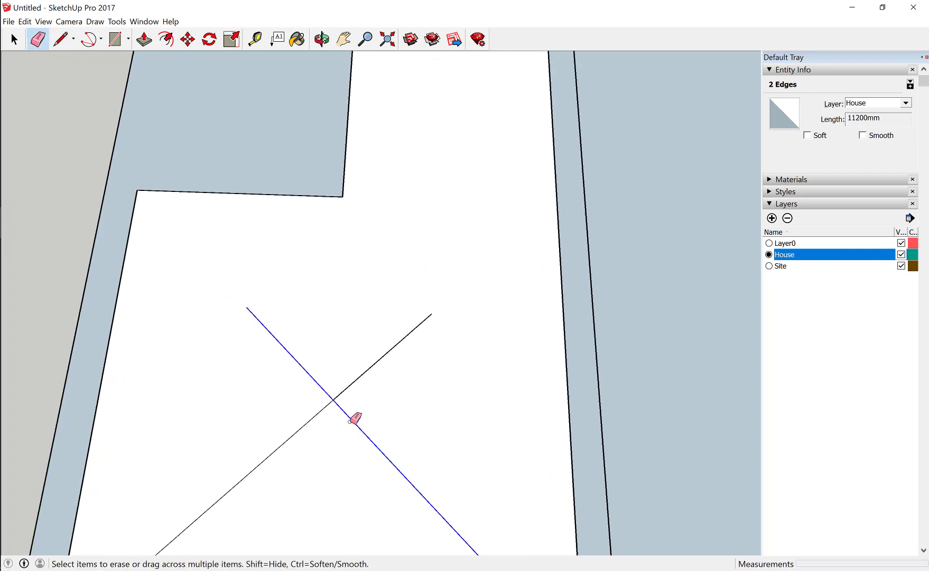
pyautogui.click(13, 39)
pyautogui.click(323, 435)
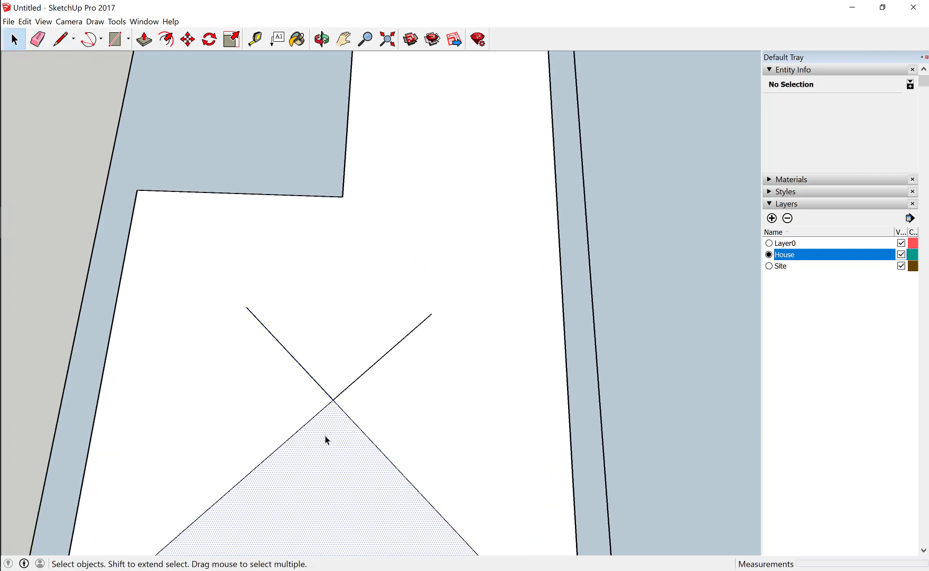
pyautogui.click(328, 404)
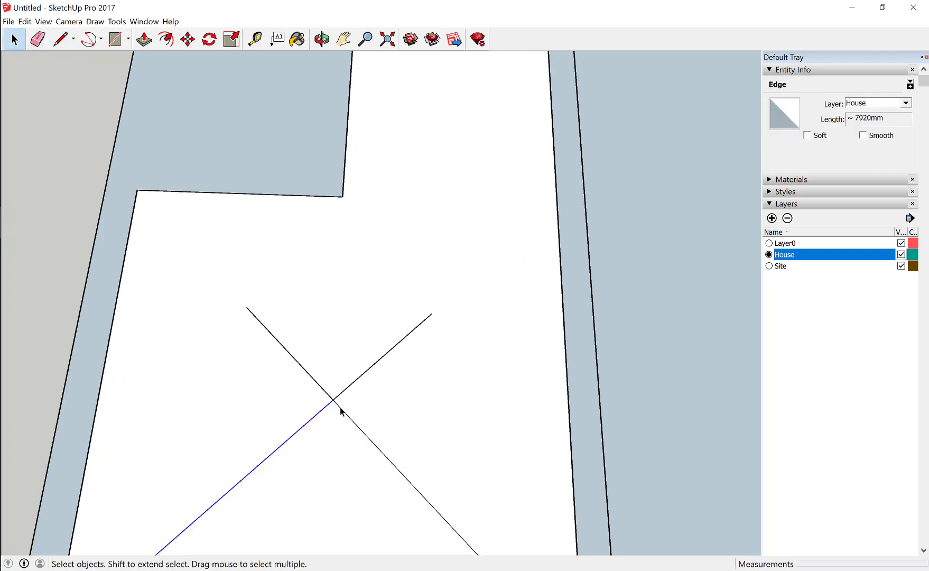
pyautogui.click(342, 410)
pyautogui.scroll(-1, 319, 441)
pyautogui.click(324, 449)
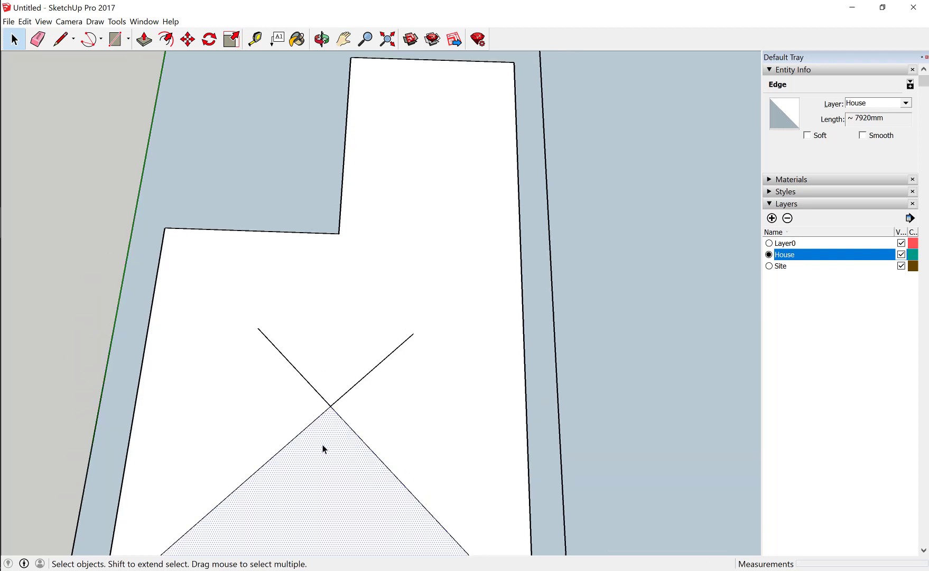
pyautogui.click(305, 377)
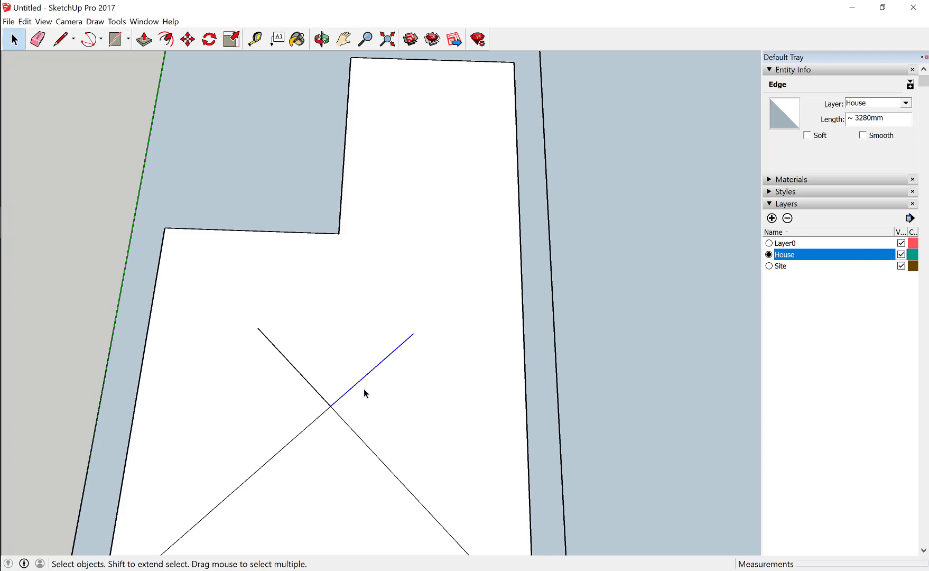
pyautogui.hotkey('ctrl', 't')
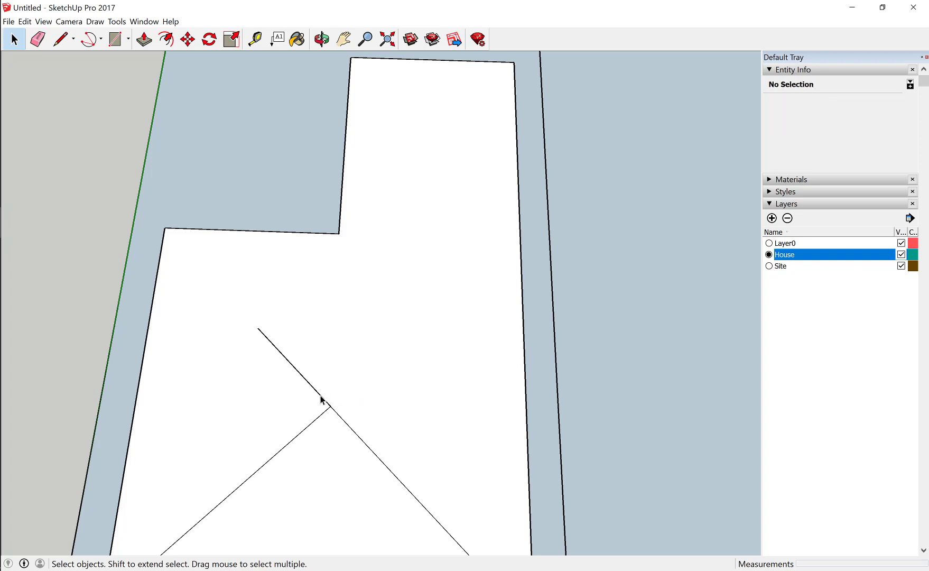
pyautogui.scroll(-3, 330, 392)
# Copy the right hip line end-to-end so it extends to the back-left corner.
pyautogui.click(364, 441)
pyautogui.click(188, 39)
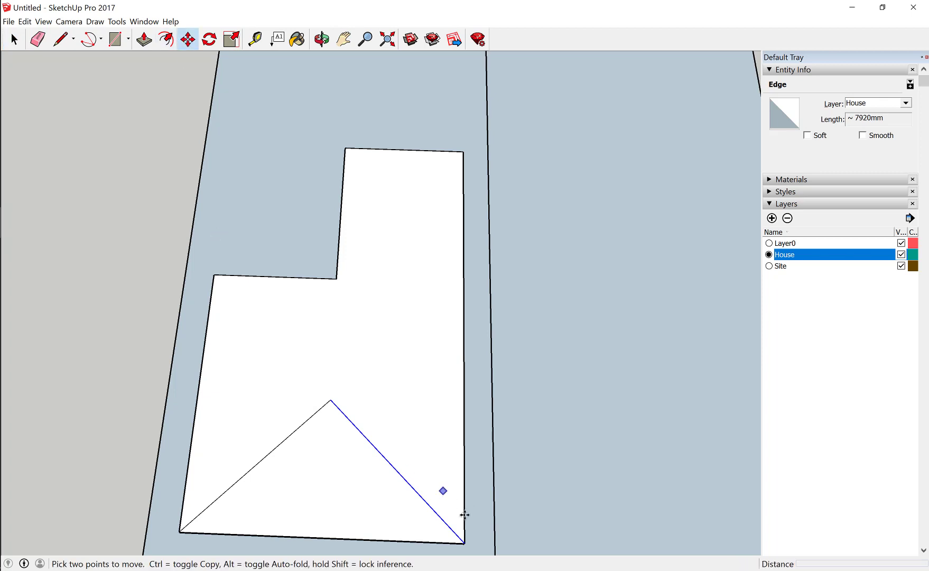
pyautogui.keyDown('ctrl'); pyautogui.click(463, 542); pyautogui.keyUp('ctrl')
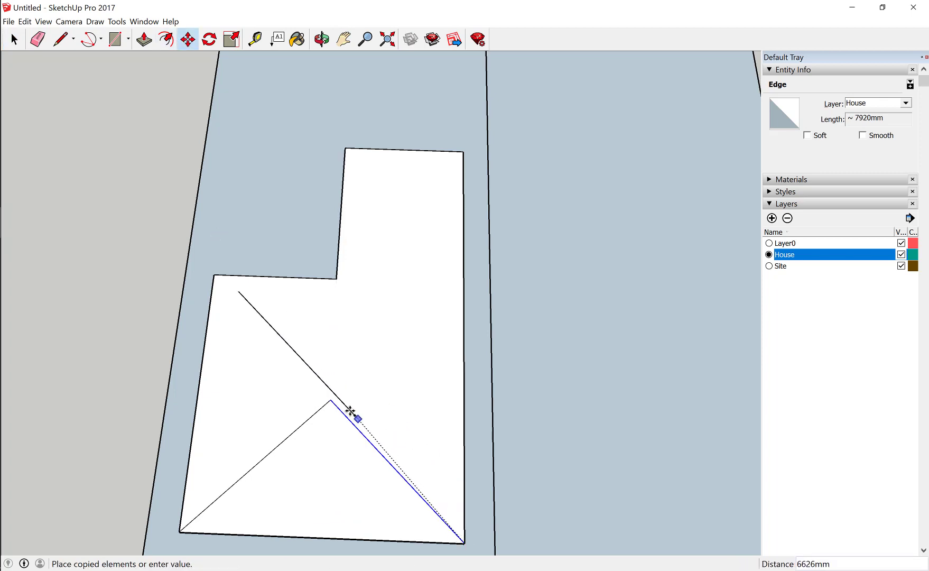
pyautogui.click(330, 401)
pyautogui.click(13, 39)
pyautogui.click(246, 337)
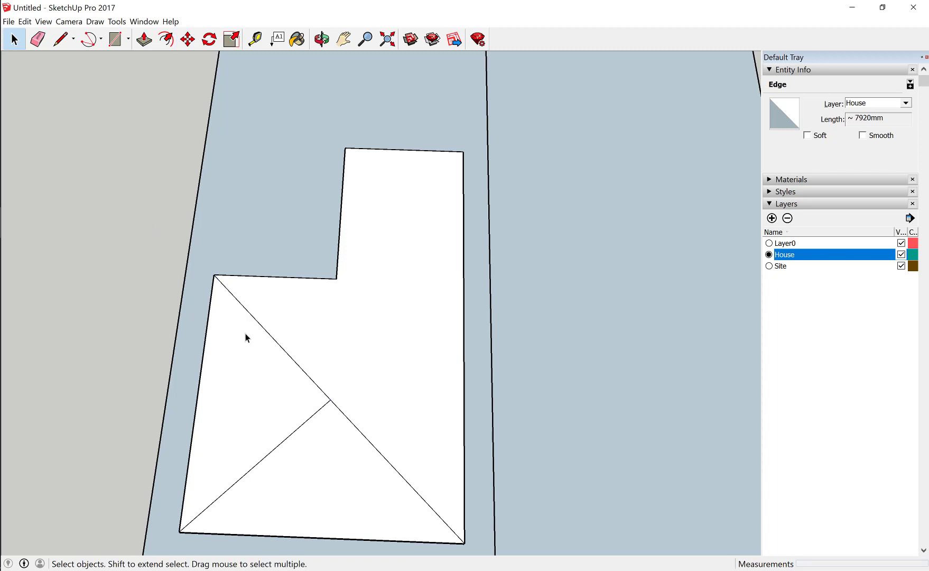
# Copy the lower-left hip line from the centre to the right roof edge, completing the X.
pyautogui.click(283, 447)
pyautogui.click(187, 39)
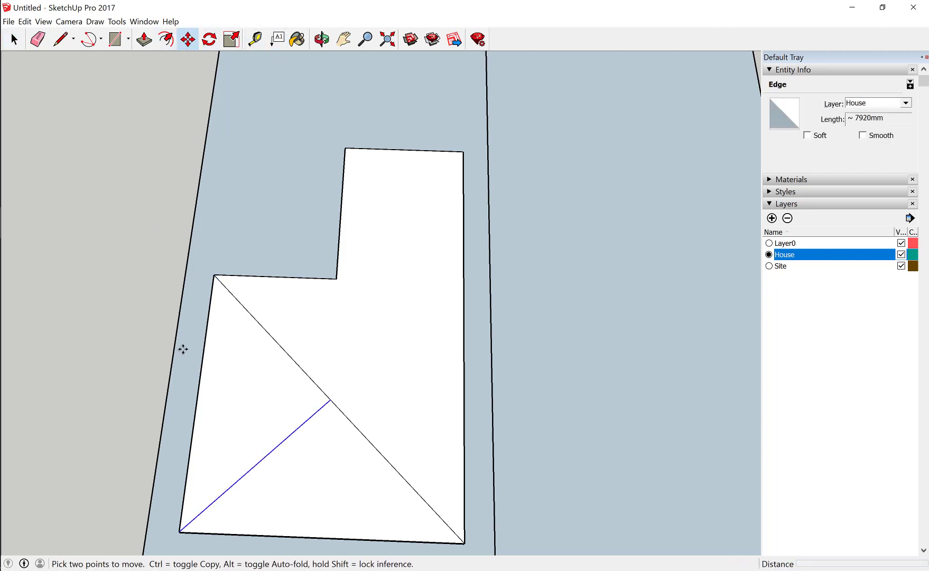
pyautogui.click(181, 531)
pyautogui.press('ctrl')
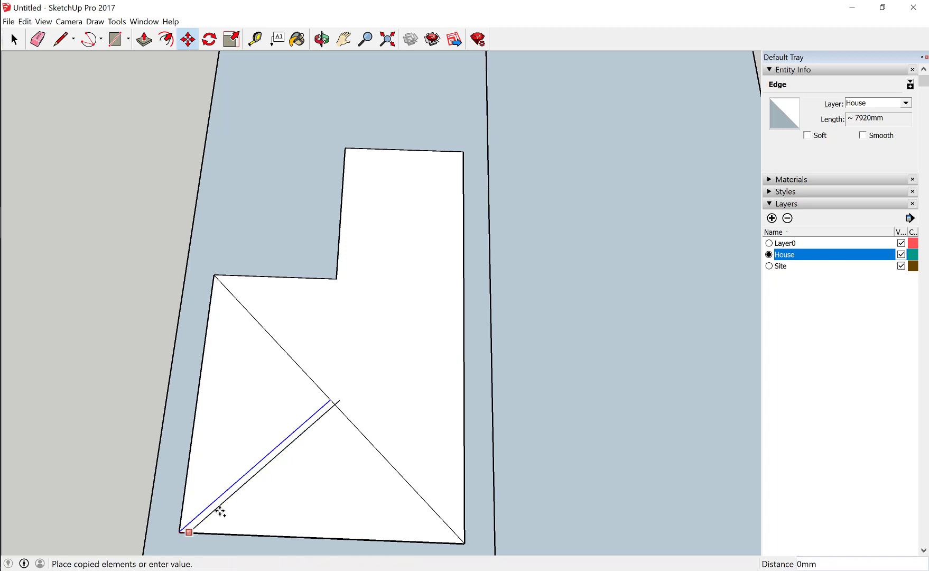
pyautogui.click(330, 400)
pyautogui.press('space')
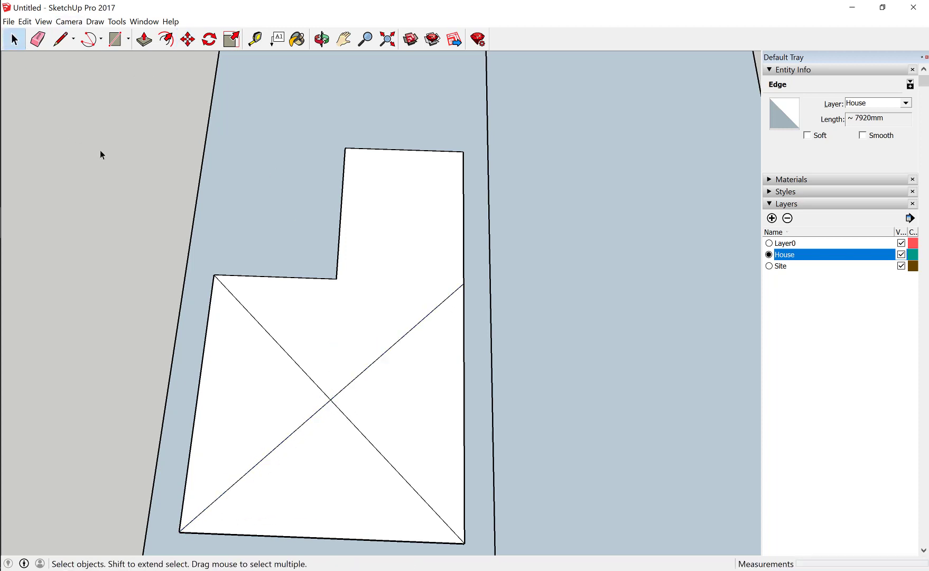
pyautogui.click(99, 150)
pyautogui.scroll(2, 101, 150)
pyautogui.click(516, 368)
pyautogui.click(187, 39)
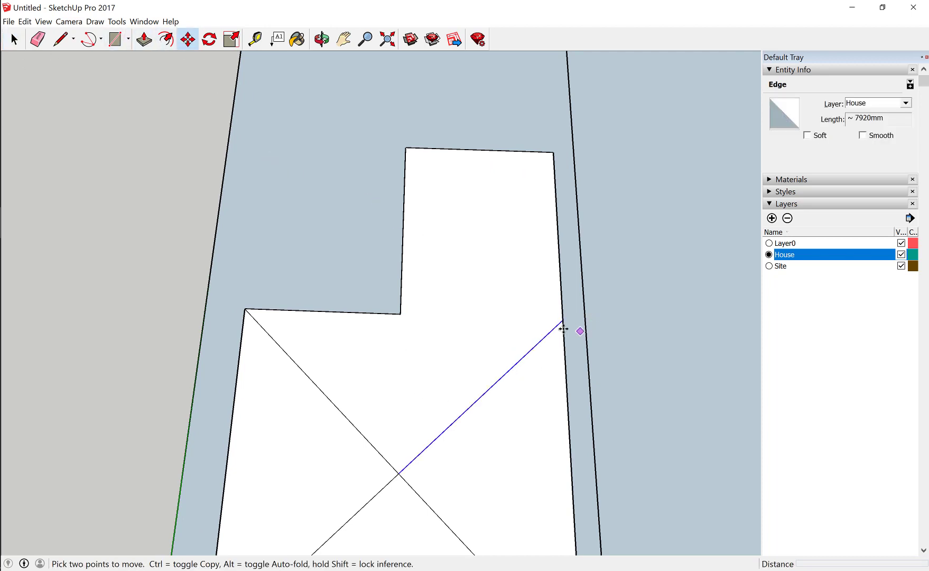
pyautogui.press('space')
pyautogui.moveTo(80, 153); pyautogui.dragTo(508, 152, button='middle')
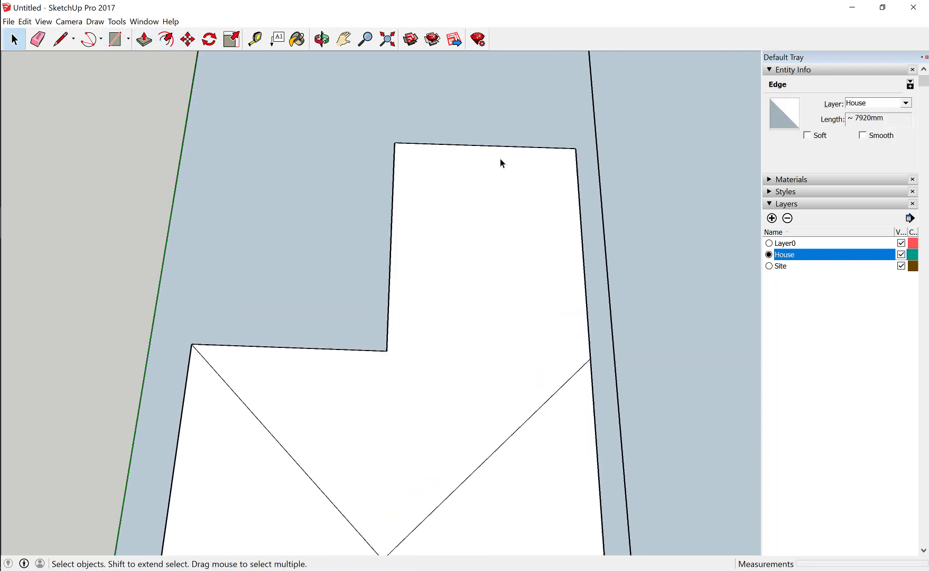
# Copy the short wing's end edge 45° about its right corner as a hip line.
pyautogui.click(516, 149)
pyautogui.click(483, 253)
pyautogui.moveTo(483, 253); pyautogui.dragTo(510, 151, button='middle')
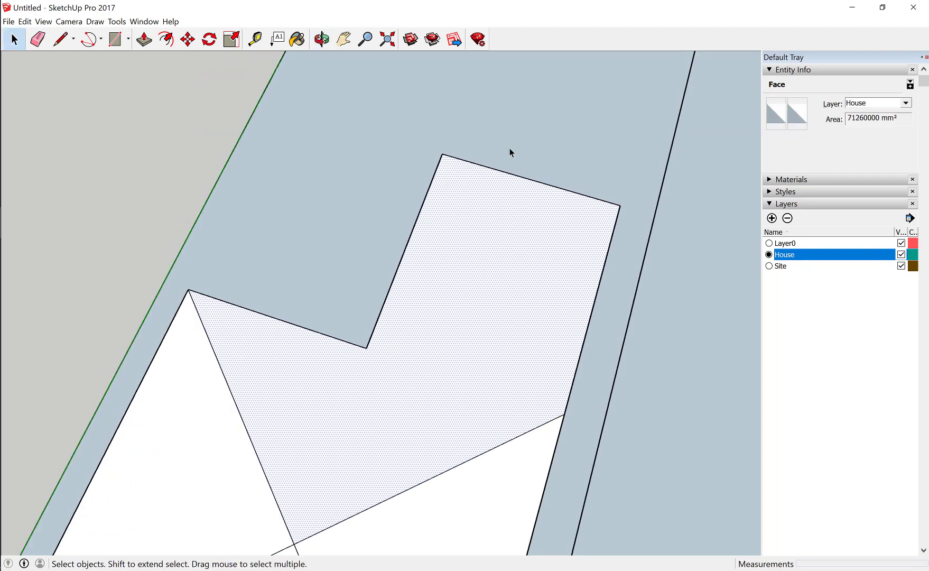
pyautogui.click(522, 180)
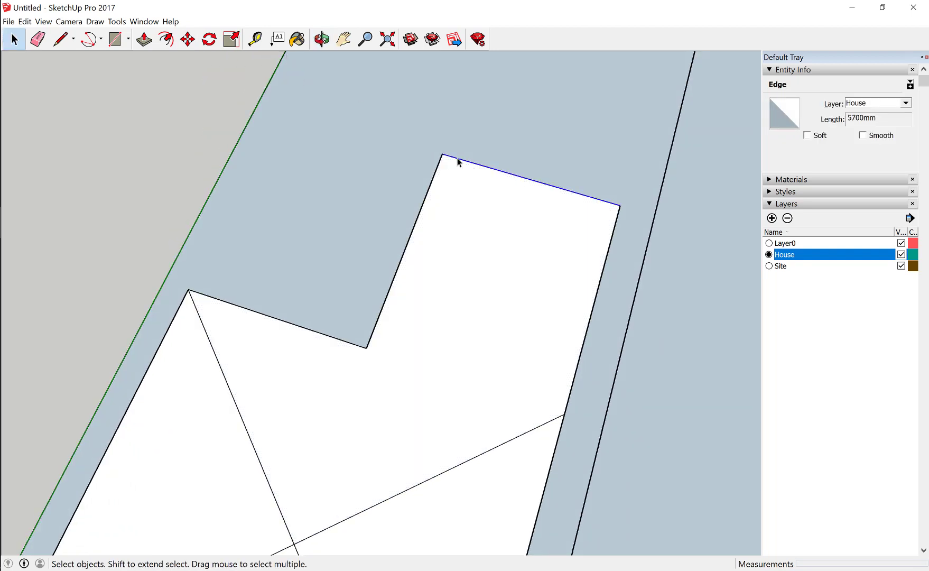
pyautogui.click(474, 211)
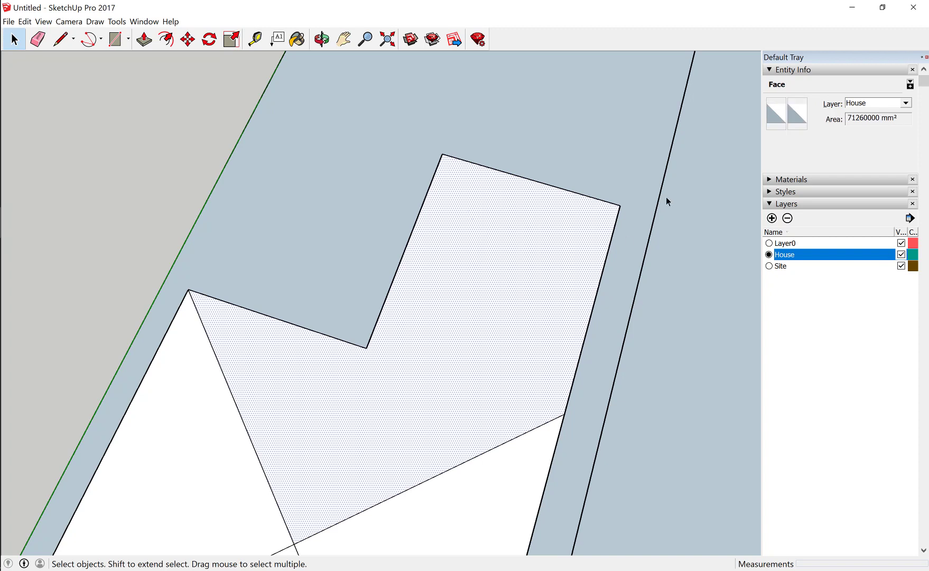
pyautogui.click(601, 203)
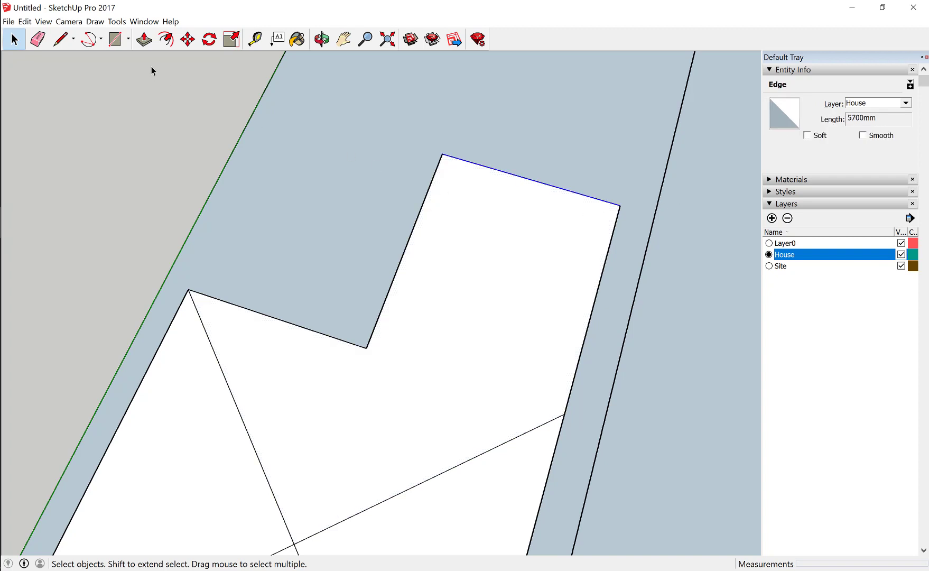
pyautogui.click(208, 40)
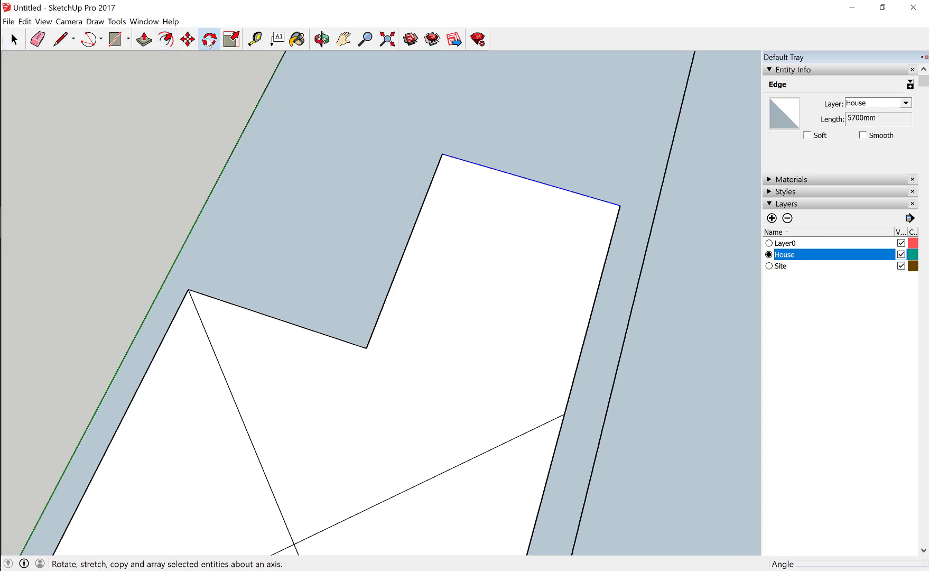
pyautogui.click(619, 206)
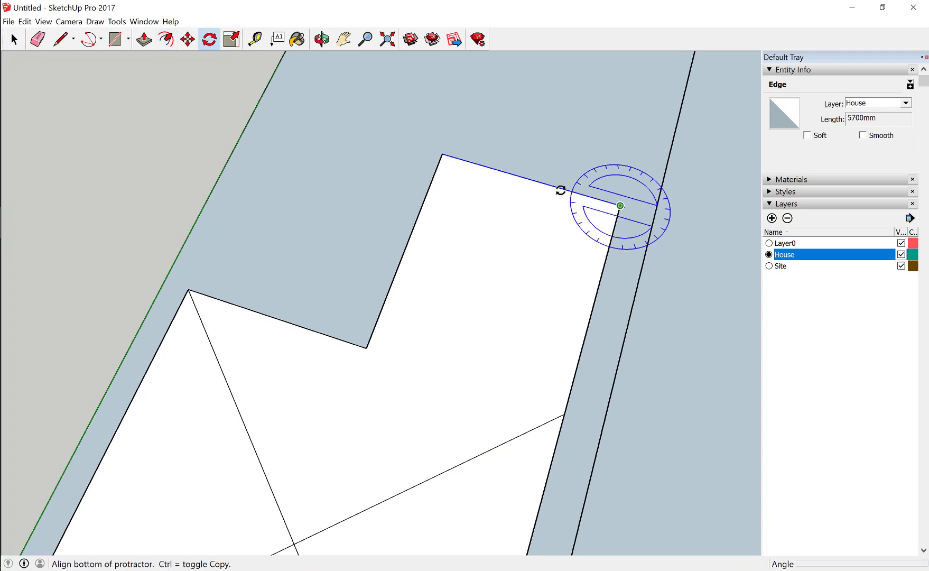
pyautogui.click(525, 183)
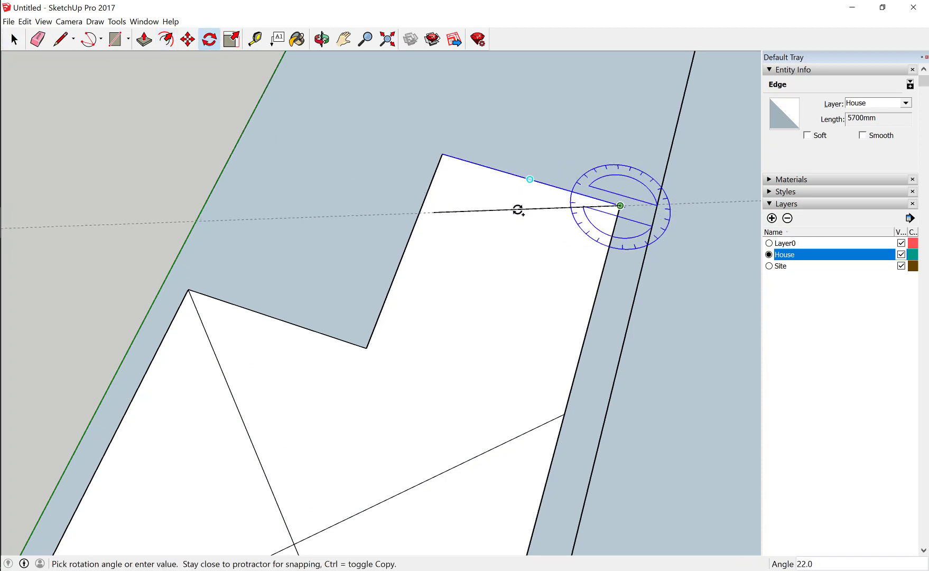
pyautogui.click(518, 211)
pyautogui.press('space')
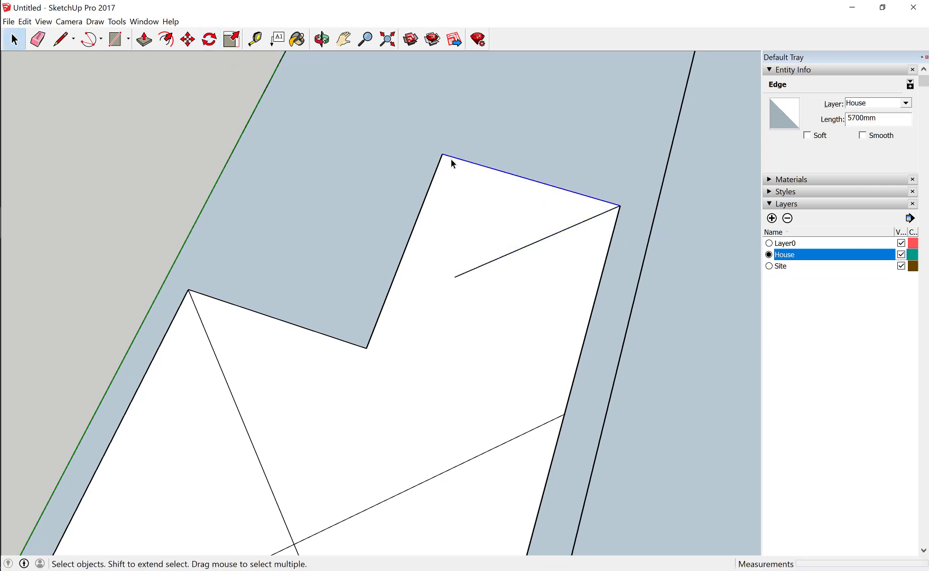
# Add the second 45° hip from the wing's left corner and delete both overshooting stubs.
pyautogui.click(209, 40)
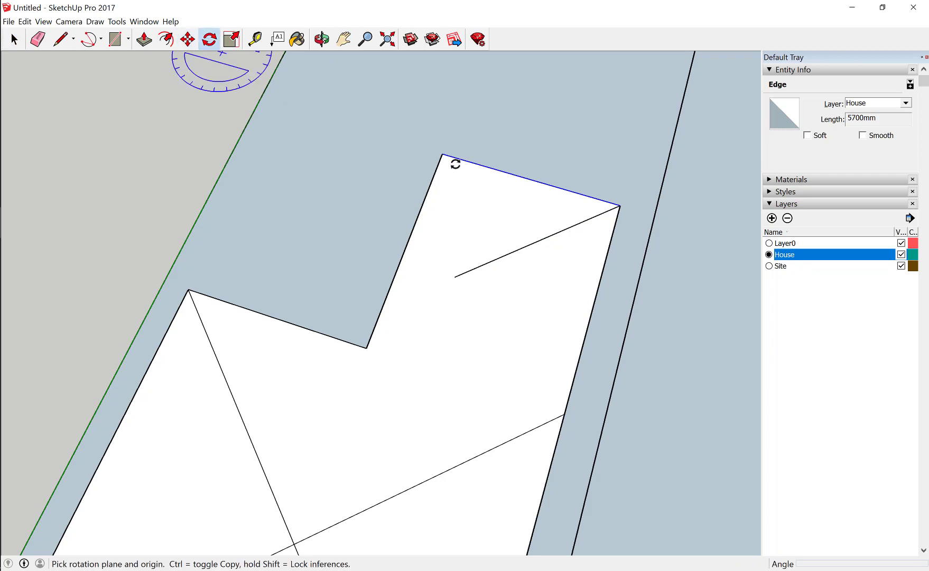
pyautogui.click(442, 155)
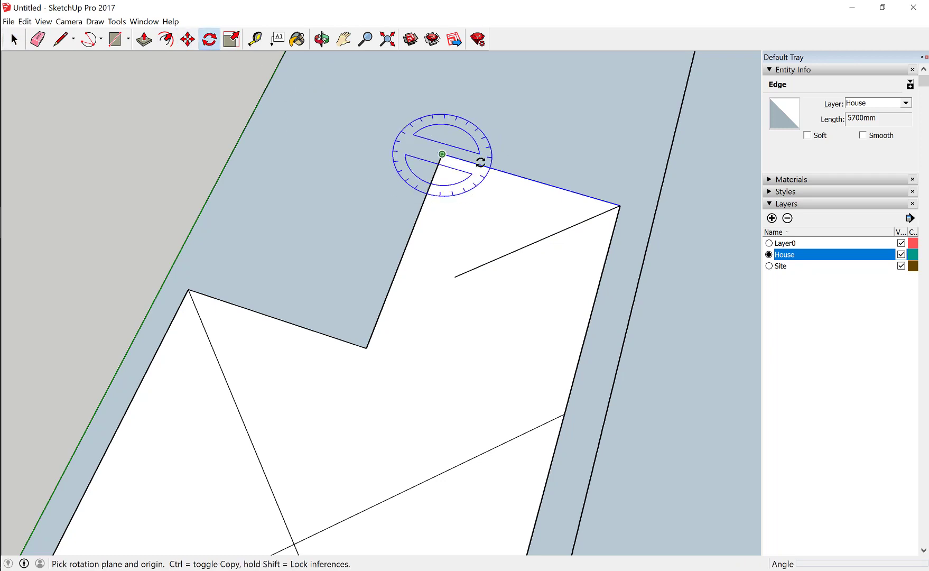
pyautogui.click(523, 173)
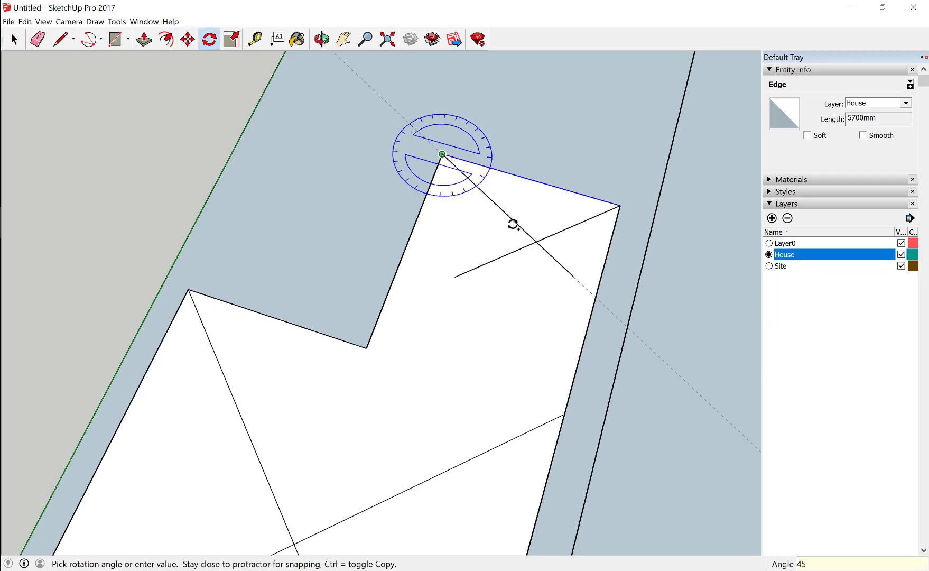
pyautogui.click(513, 223)
pyautogui.click(14, 39)
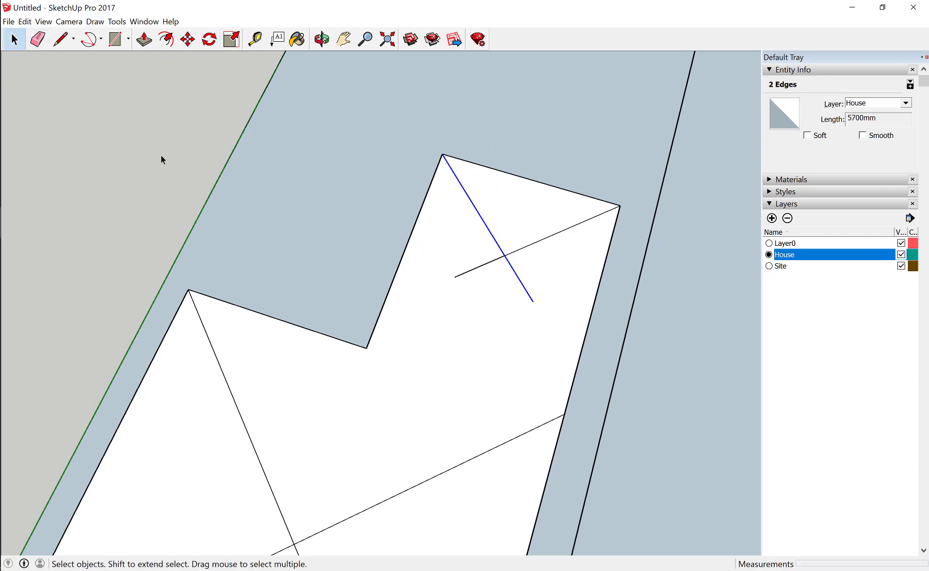
pyautogui.hotkey('ctrl', 't')
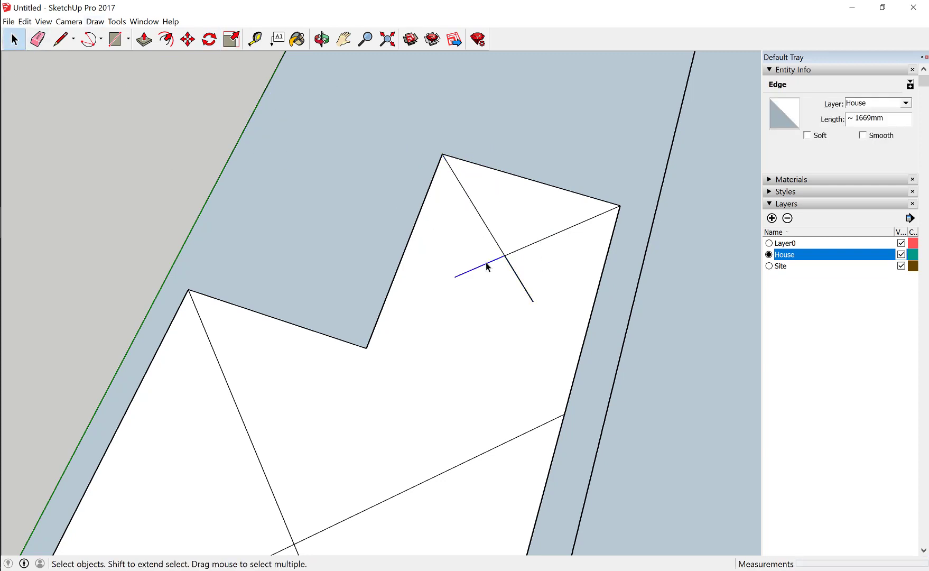
pyautogui.press('Delete')
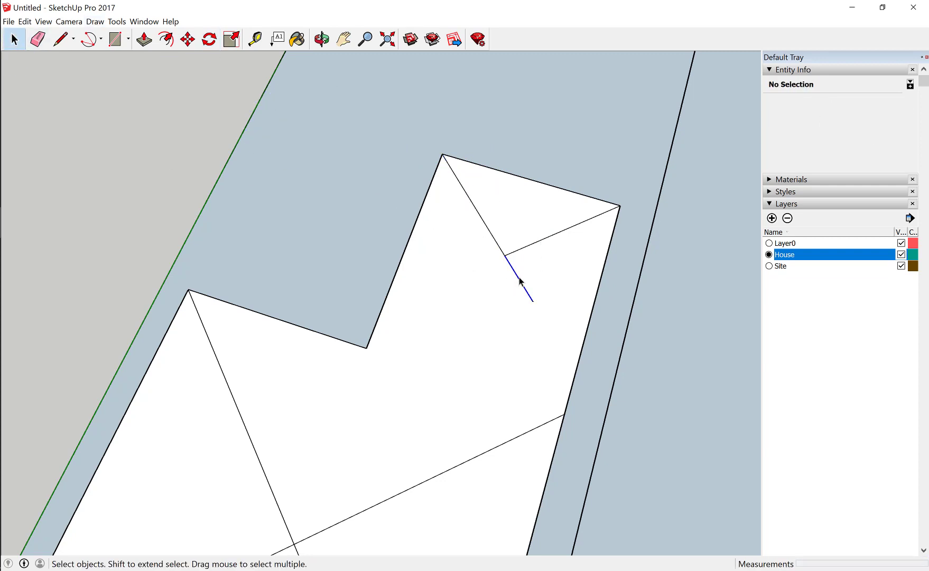
pyautogui.press('Delete')
# Draw the ridge along the green axis from the hip junction, erasing its overshoot past the main roof line.
pyautogui.click(63, 39)
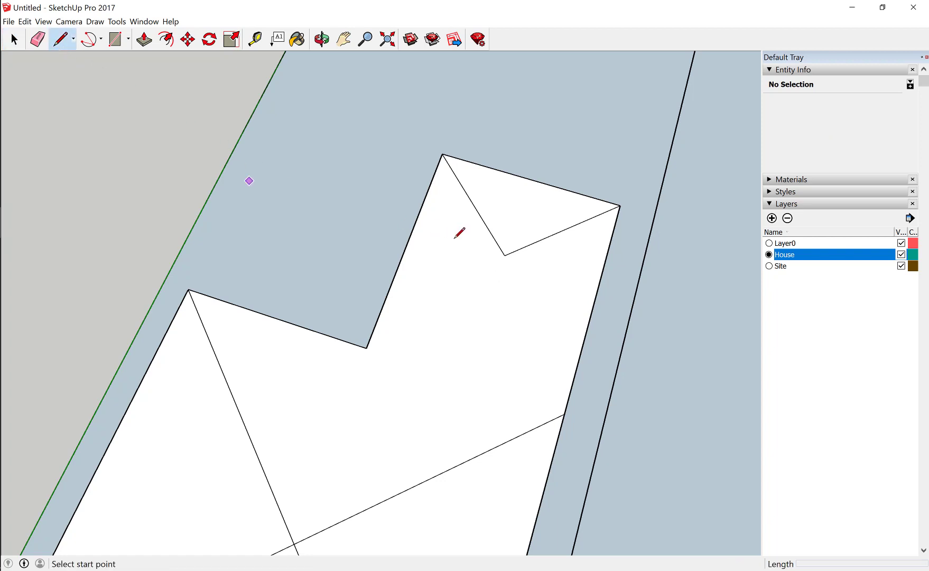
pyautogui.click(502, 256)
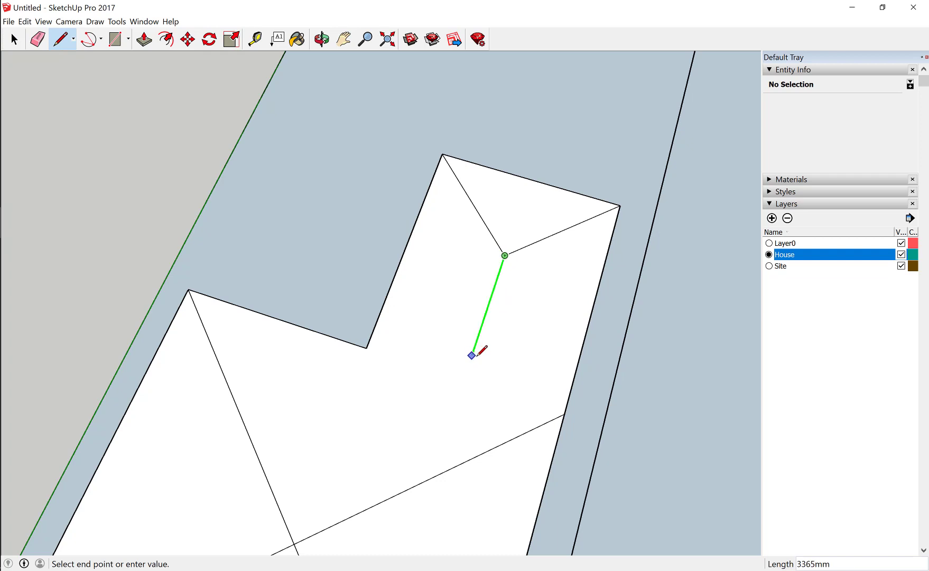
pyautogui.press('Escape')
pyautogui.moveTo(448, 291)
pyautogui.mouseDown(button='middle')
pyautogui.moveTo(426, 257)
pyautogui.moveTo(436, 261)
pyautogui.mouseUp(button='middle')
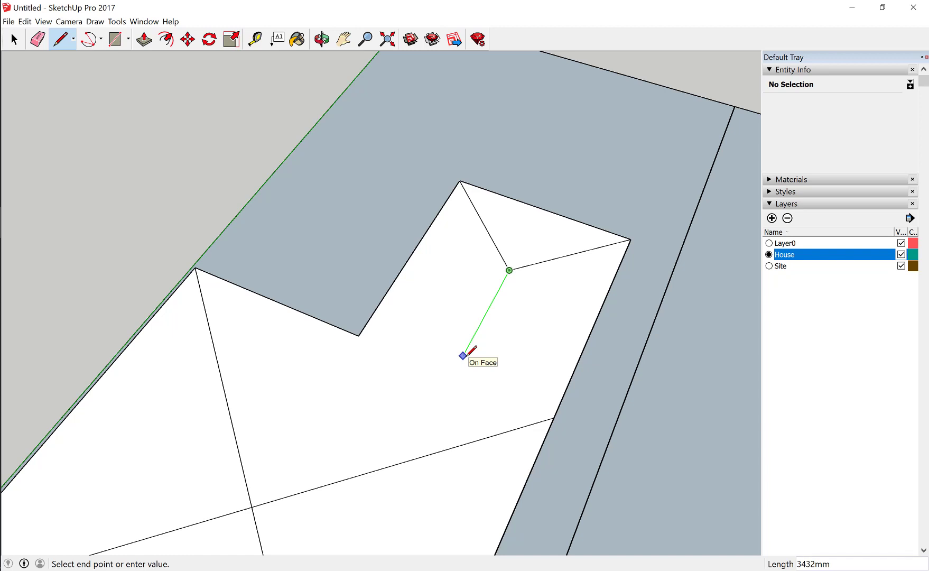
pyautogui.press('Left')
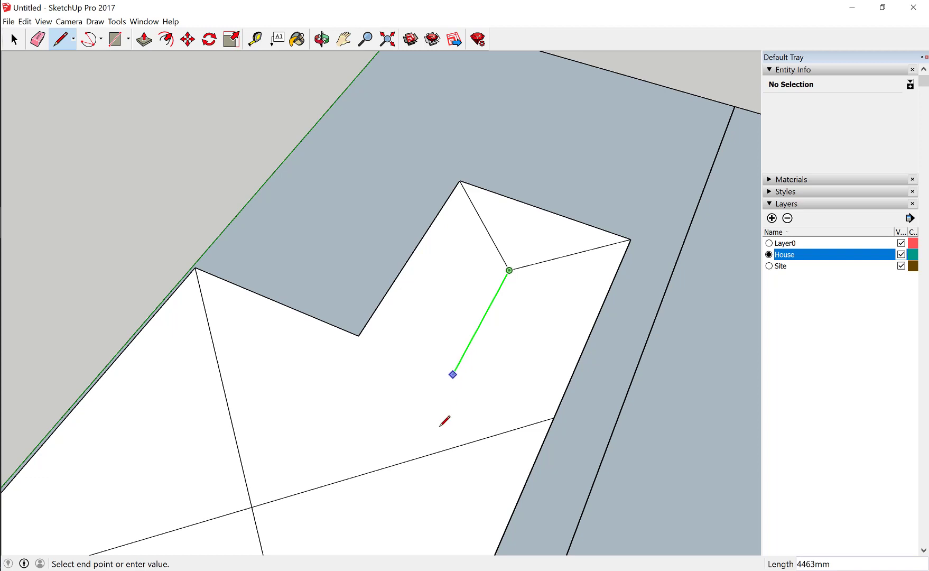
pyautogui.click(422, 495)
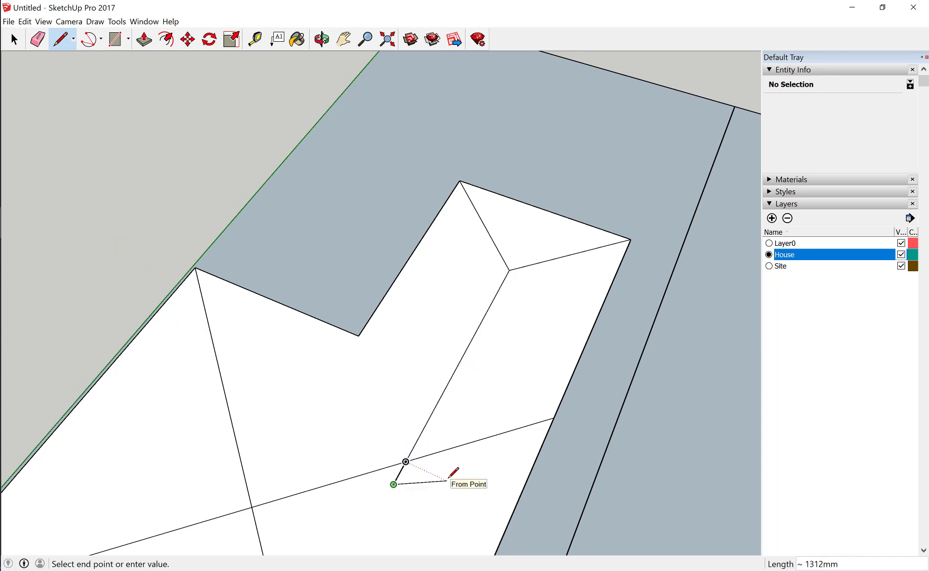
pyautogui.press('Escape')
pyautogui.click(38, 39)
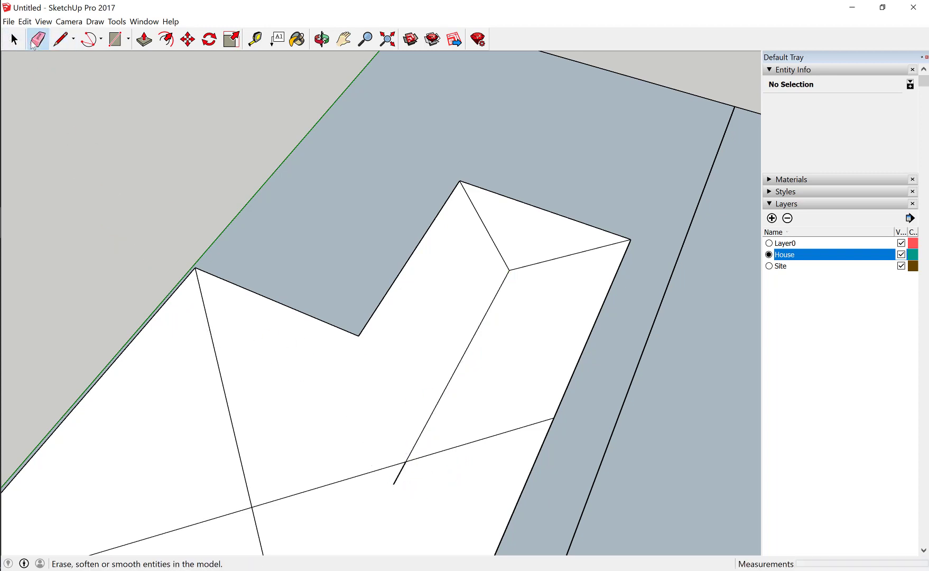
pyautogui.moveTo(402, 472); pyautogui.dragTo(436, 442)
pyautogui.scroll(-3, 493, 349)
pyautogui.scroll(-3, 493, 350)
pyautogui.moveTo(491, 362)
pyautogui.mouseDown(button='middle')
pyautogui.moveTo(443, 341)
pyautogui.moveTo(588, 402)
pyautogui.mouseUp(button='middle')
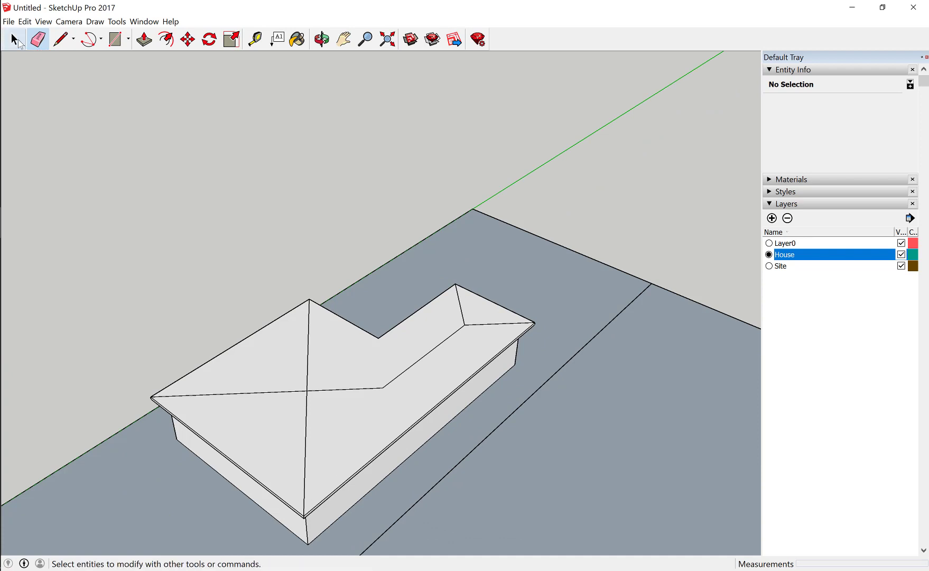
# Save the model to the Desktop folder under the name 'Sample House'.
pyautogui.click(9, 21)
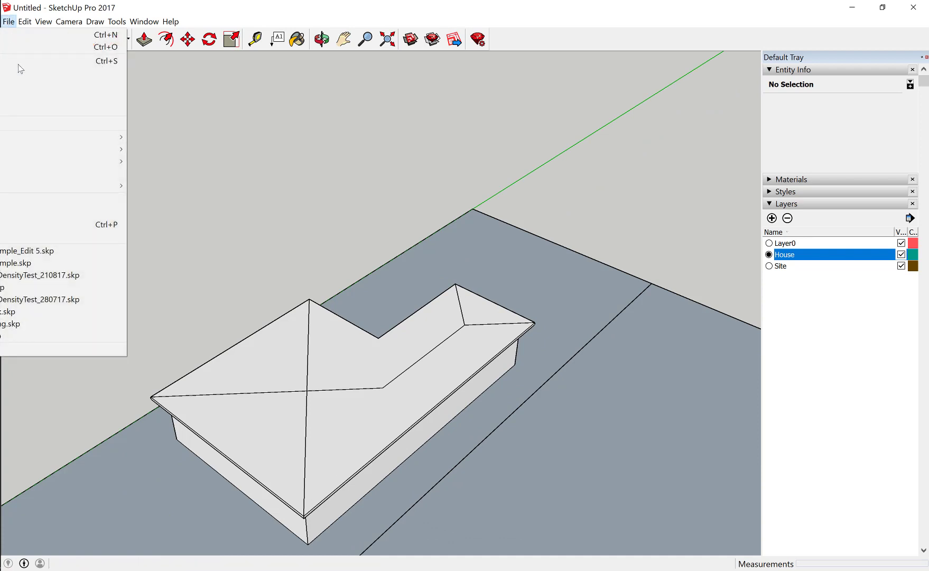
pyautogui.click(34, 60)
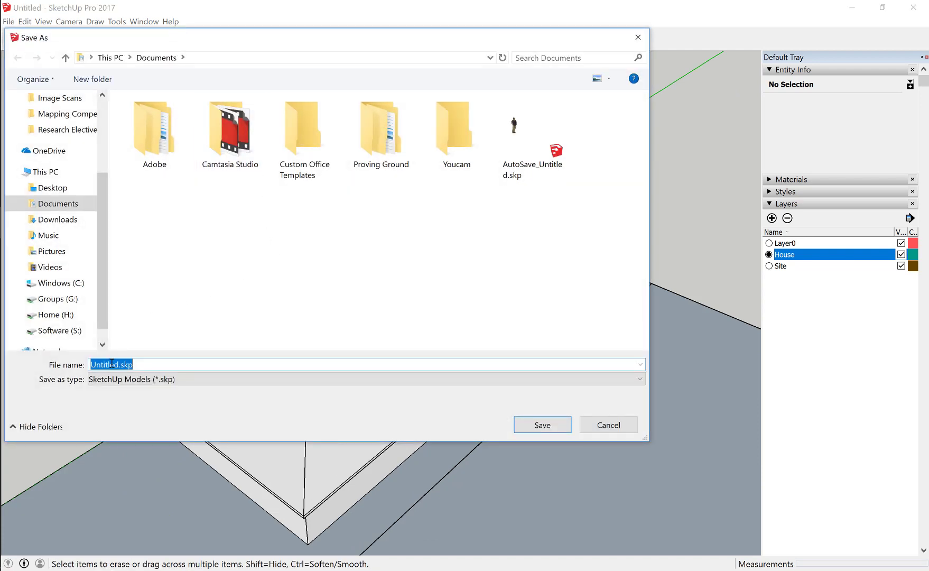
pyautogui.moveTo(57, 298)
pyautogui.click(60, 282)
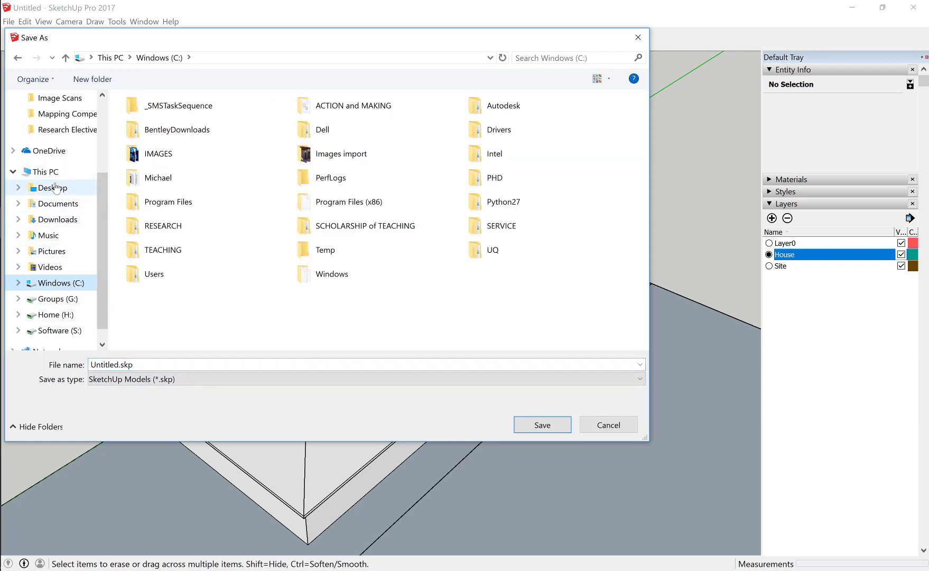
pyautogui.click(53, 188)
pyautogui.moveTo(118, 364); pyautogui.dragTo(84, 366)
pyautogui.write('Sample H')
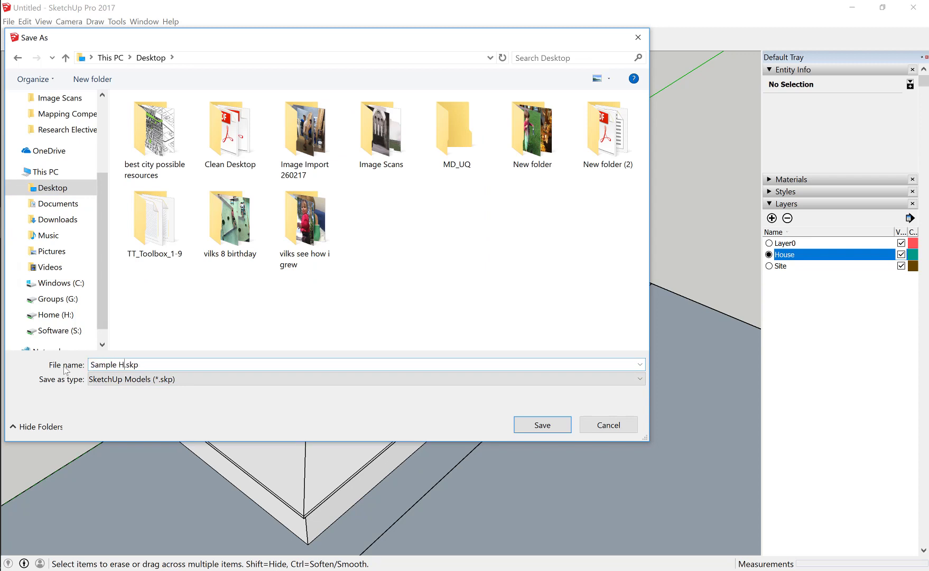
pyautogui.write('ouse')
pyautogui.click(541, 424)
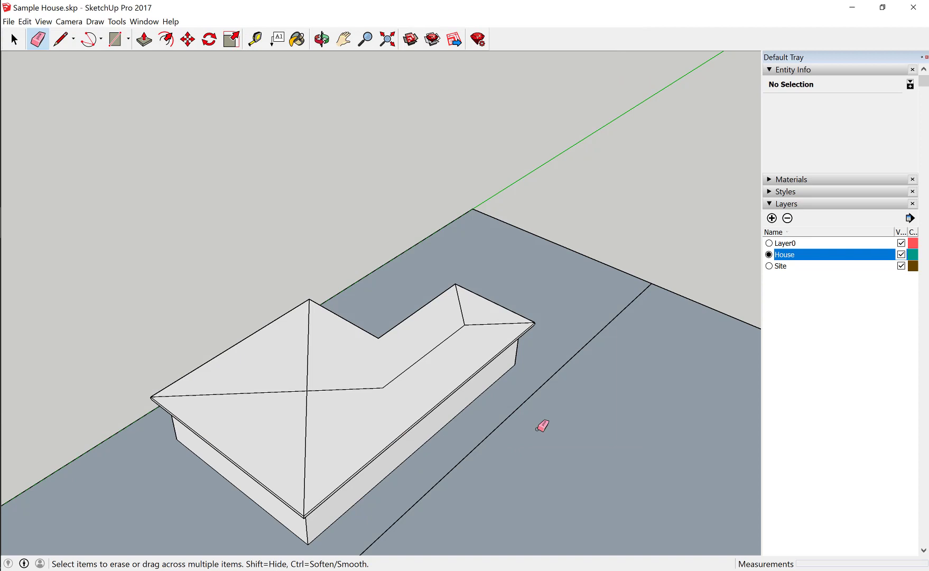